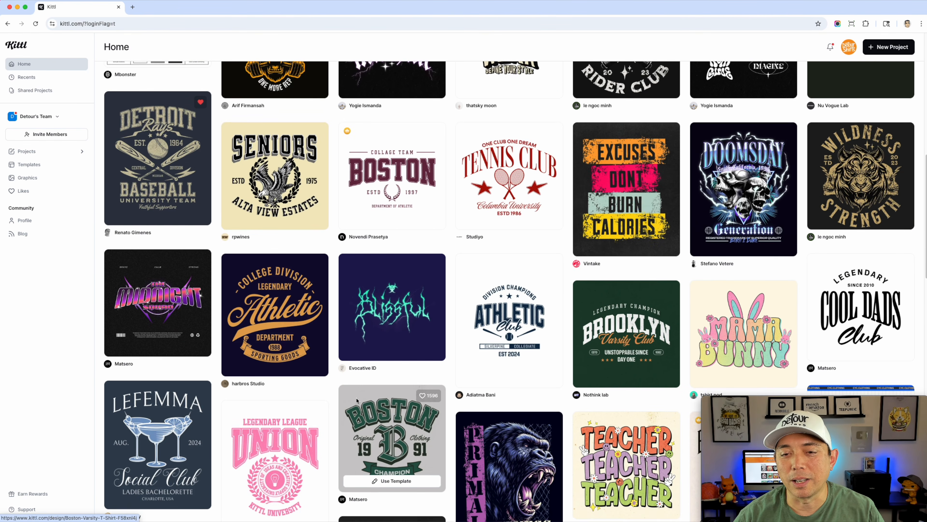
# - Browse the curated template designs on the home page
pyautogui.scroll(-5, 328, 399)
pyautogui.scroll(-11, 357, 400)
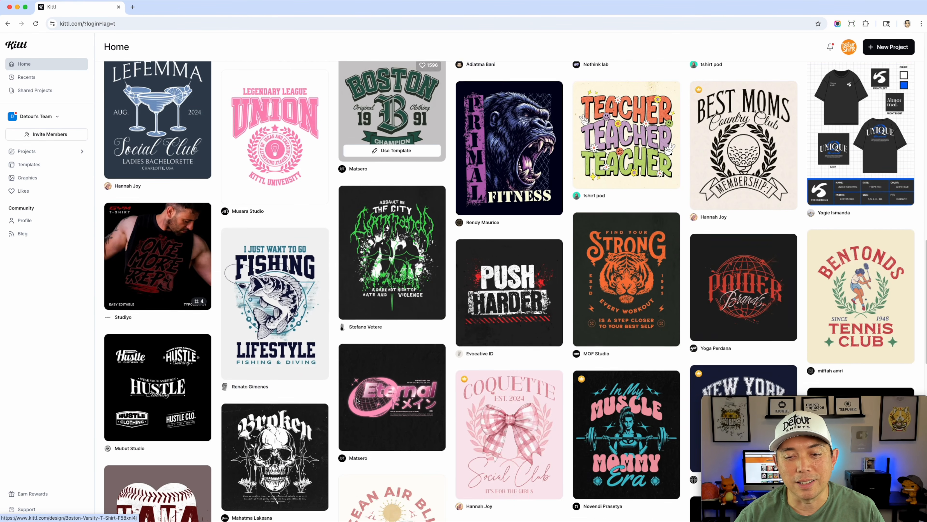
pyautogui.scroll(-7, 356, 401)
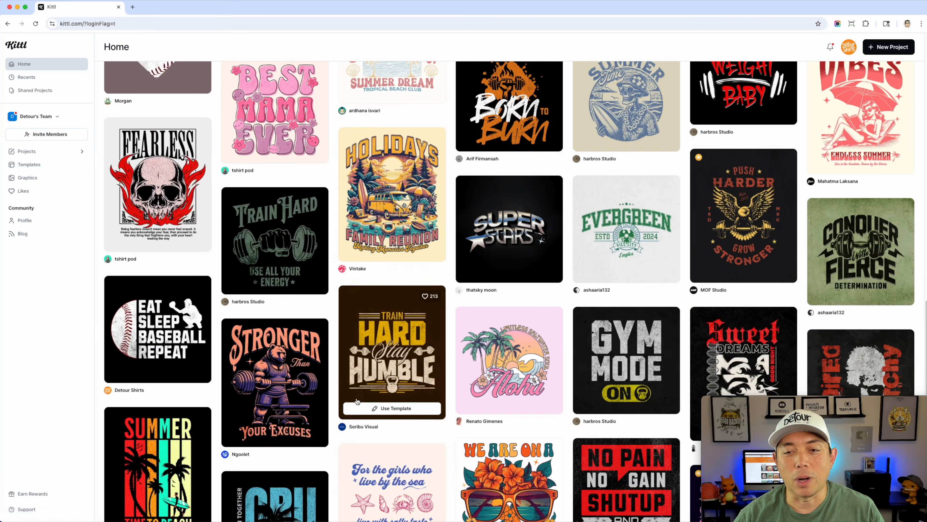
pyautogui.scroll(-6, 357, 401)
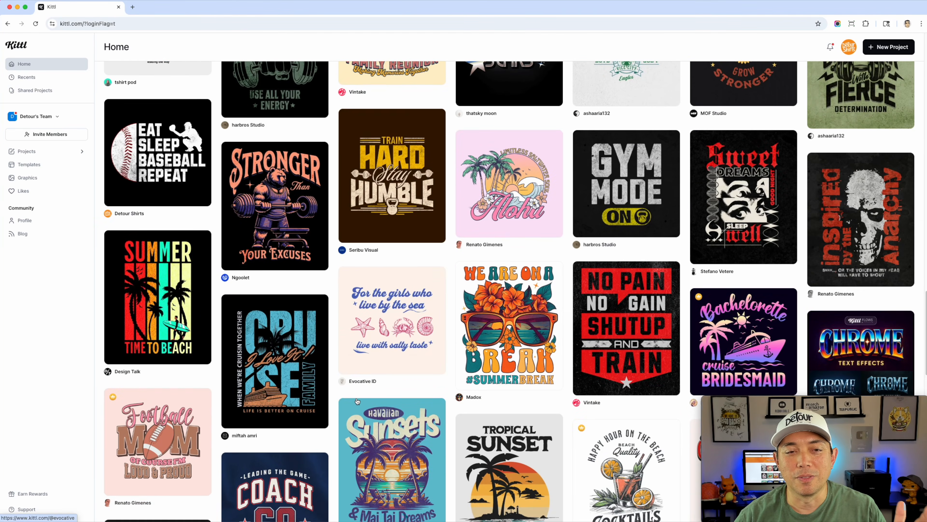
pyautogui.scroll(-7, 357, 400)
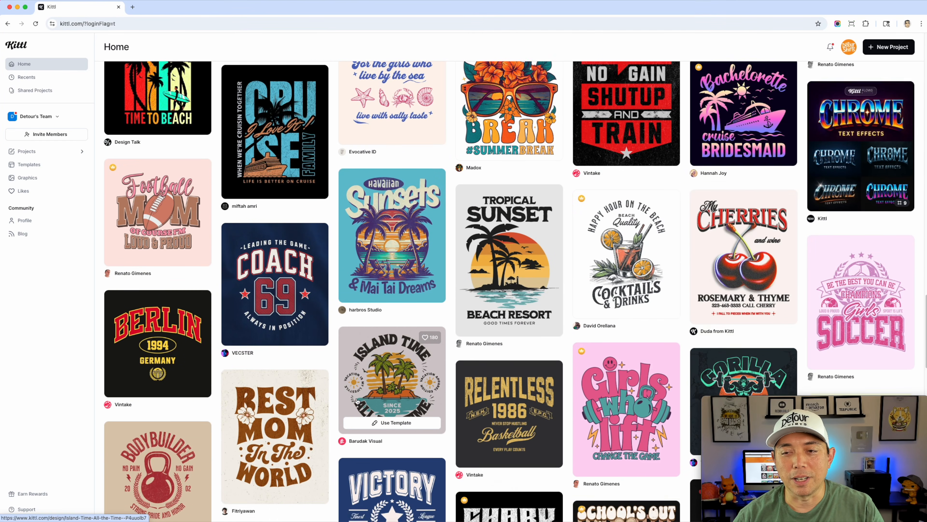
pyautogui.scroll(20, 357, 401)
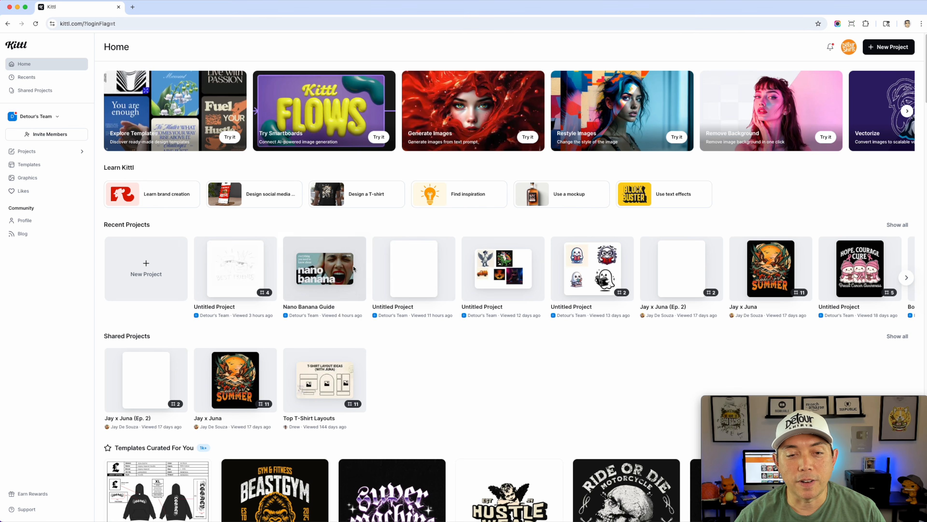
# - Search the templates for "nano banana" and open the Nano Banana Full Guide template as an editable project
pyautogui.click(33, 165)
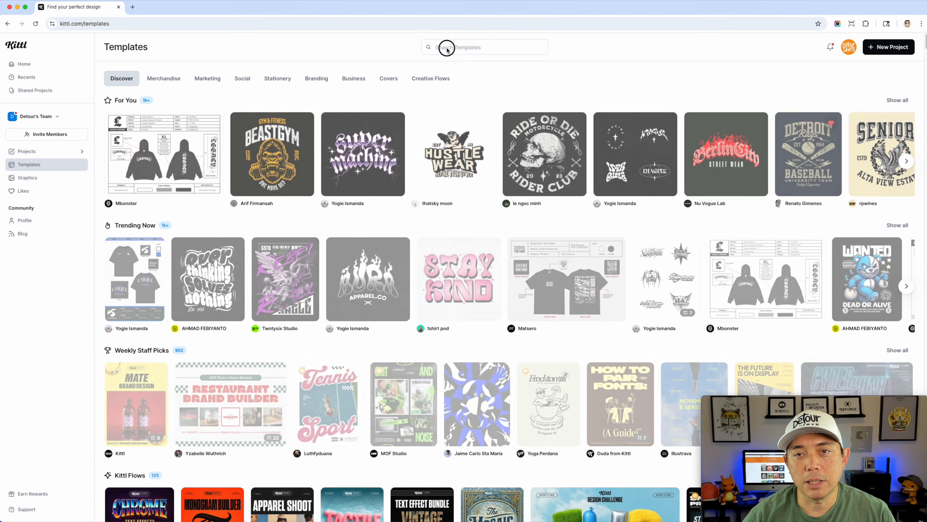
pyautogui.click(446, 48)
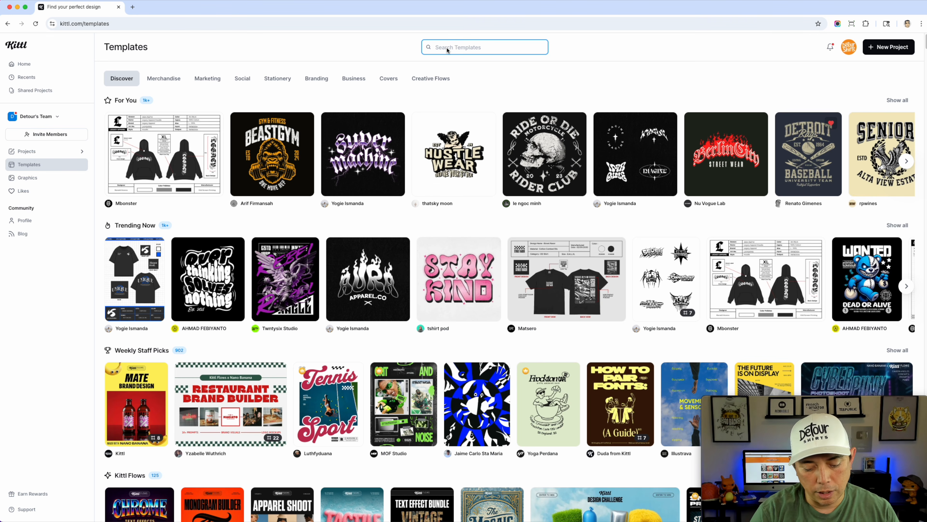
pyautogui.write('nano banana')
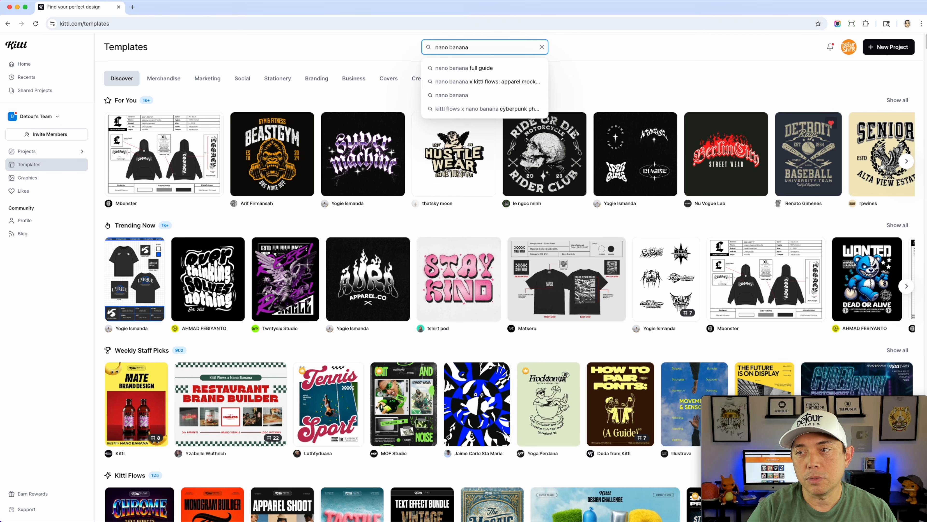
pyautogui.press('Return')
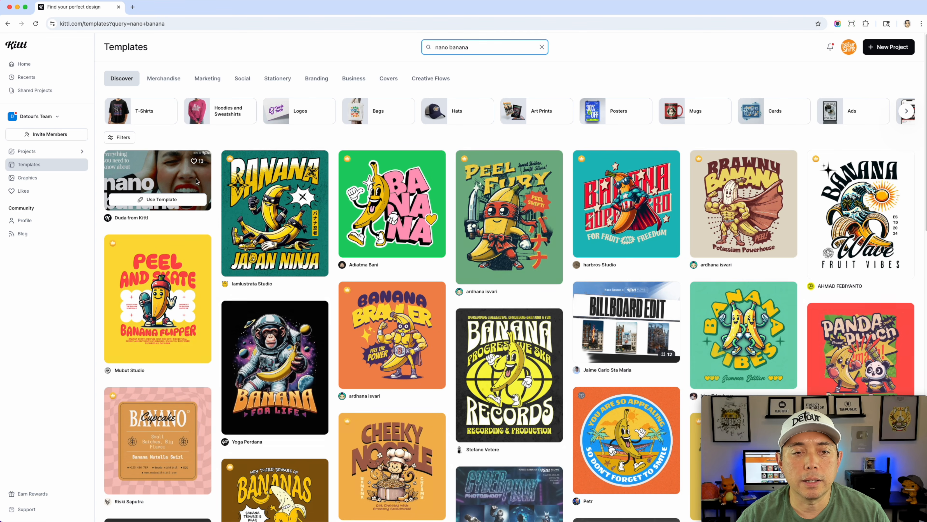
pyautogui.click(165, 172)
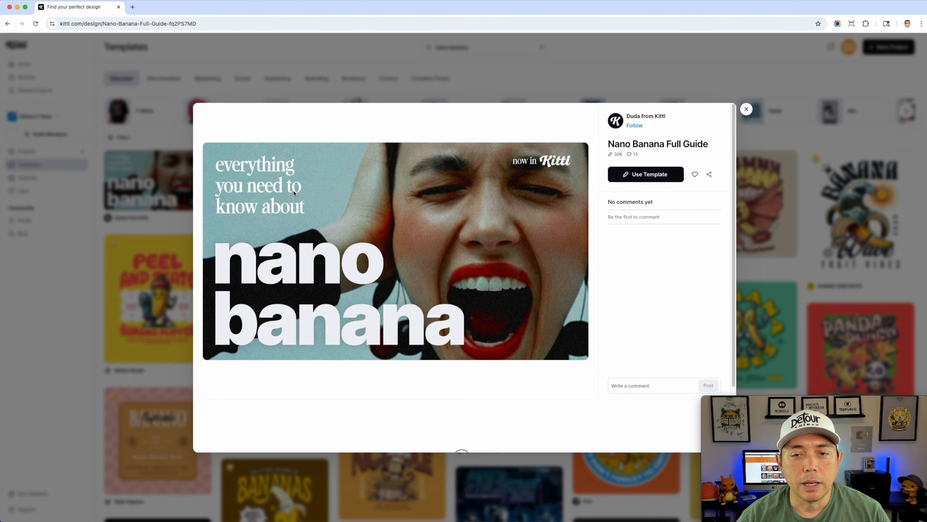
pyautogui.click(656, 174)
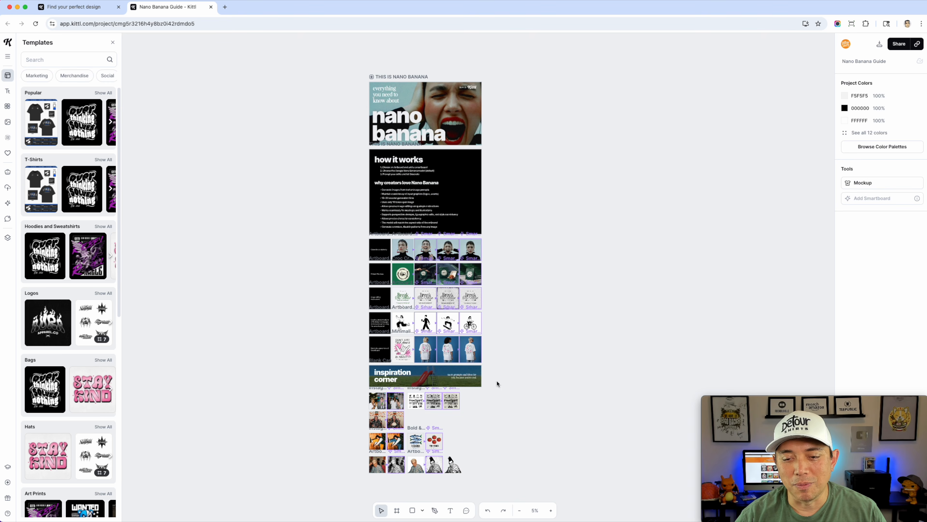
# - Read the guide's "how it works" section and look over the example rows beneath it
pyautogui.scroll(10, 408, 170)
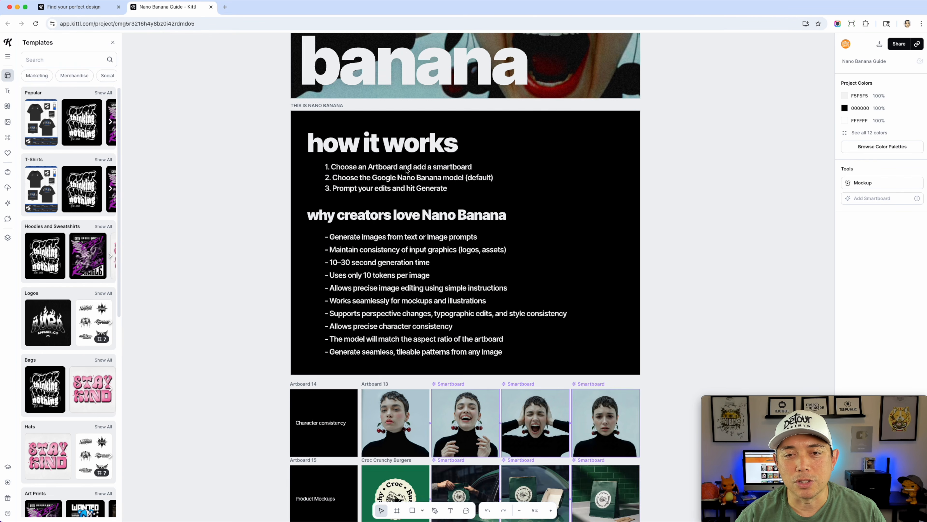
pyautogui.scroll(-4, 447, 252)
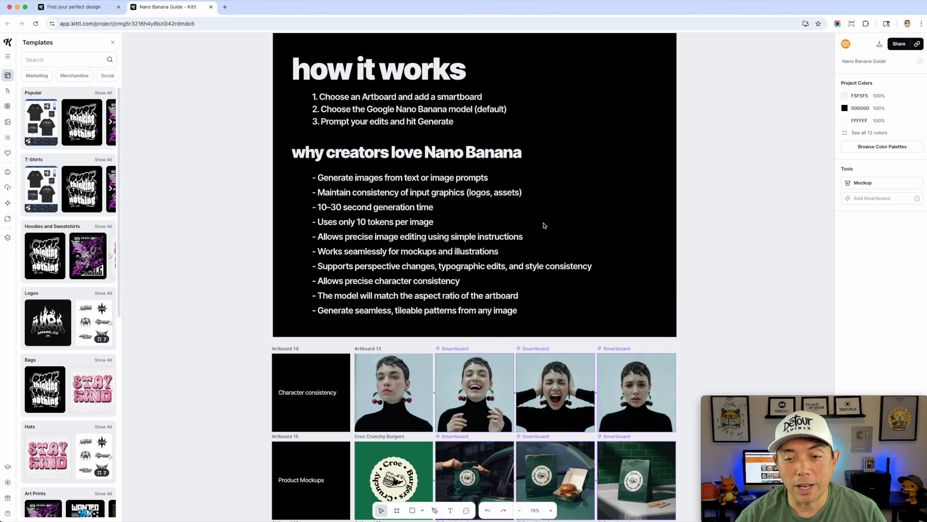
pyautogui.scroll(-15, 545, 224)
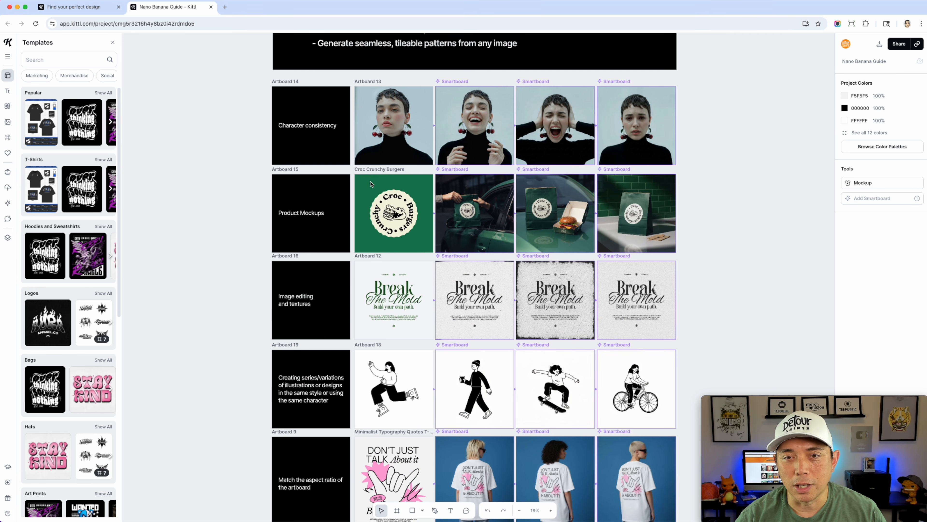
# - Inspect the source portrait and the prompts of the laughing and screaming smartboards in the character consistency row
pyautogui.scroll(8, 372, 184)
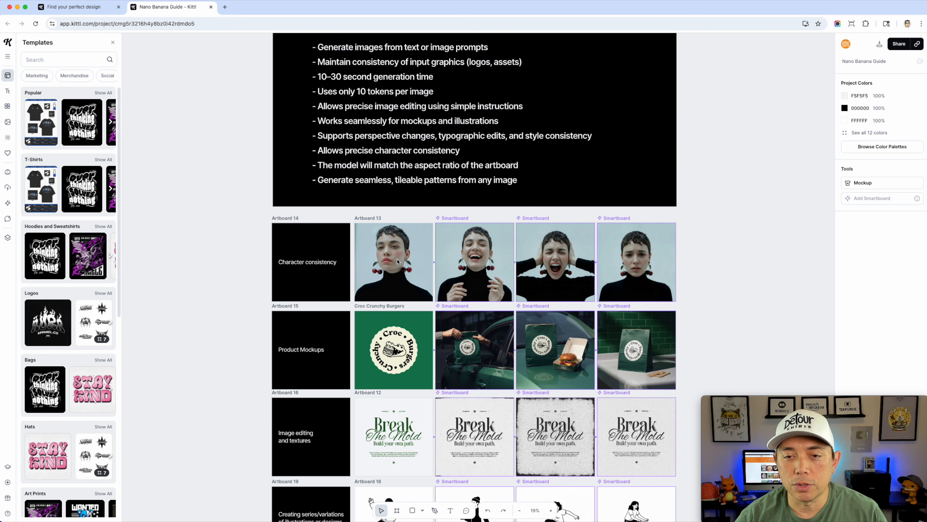
pyautogui.click(397, 269)
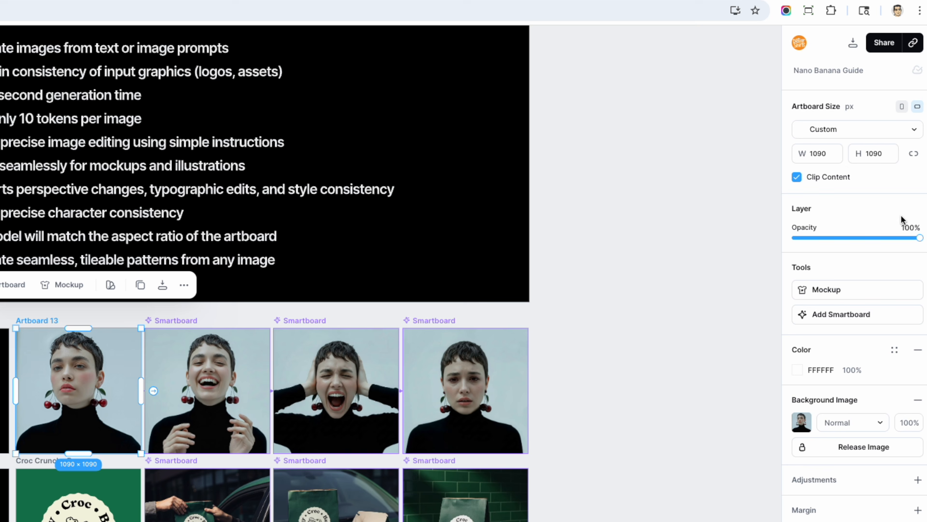
pyautogui.click(204, 388)
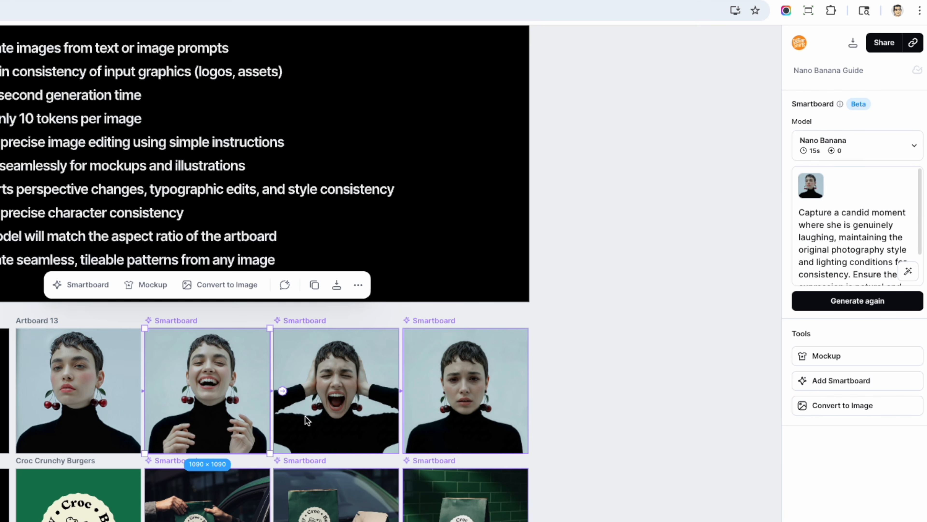
pyautogui.click(339, 365)
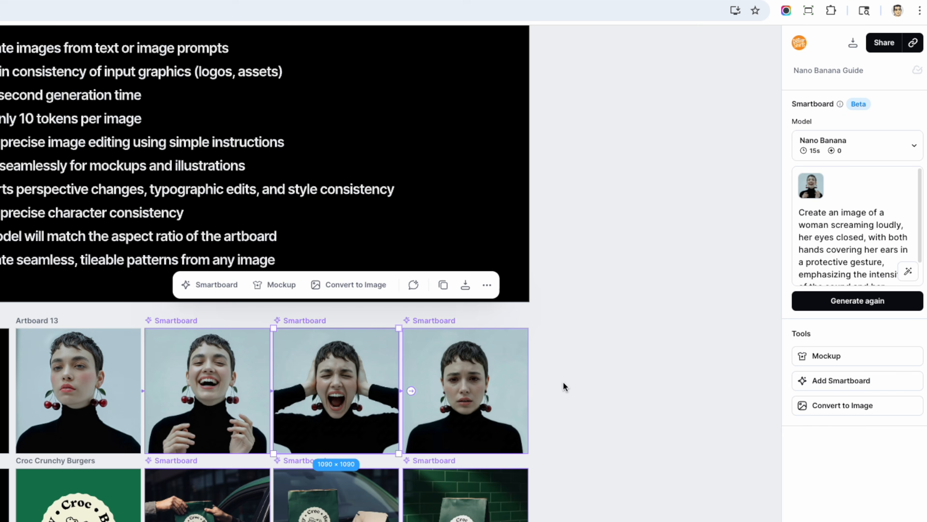
# - Inspect the prompts of the first T-shirt model smartboard and the tomatoes smartboard, and return to the start of the guide
pyautogui.scroll(-10, 555, 420)
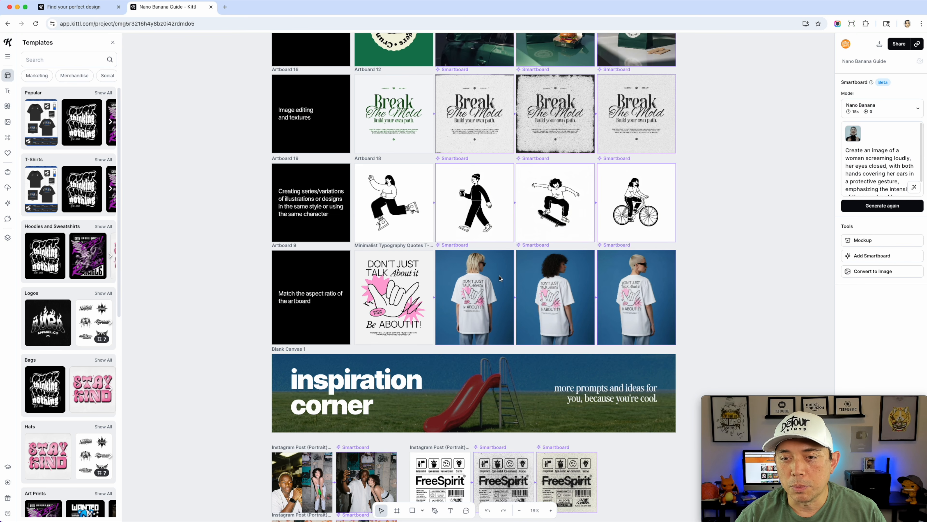
pyautogui.click(213, 419)
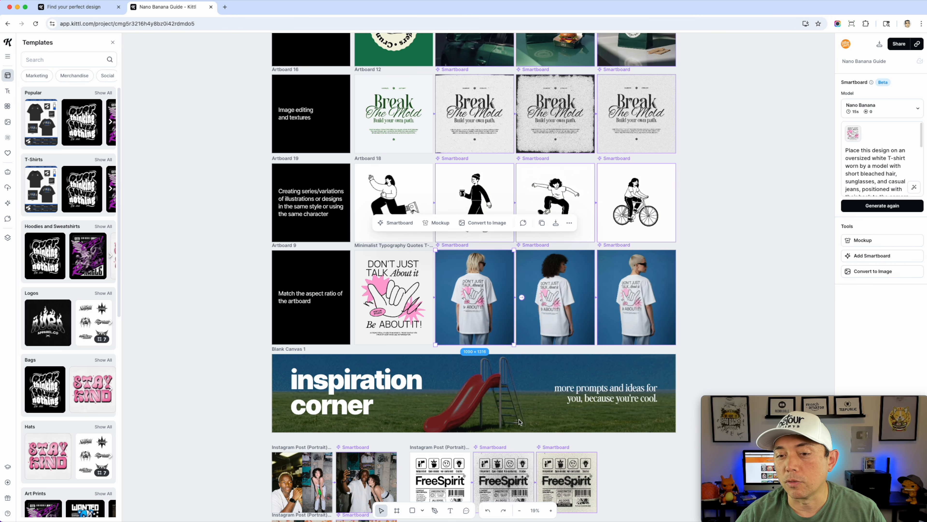
pyautogui.scroll(-8, 516, 418)
pyautogui.click(448, 270)
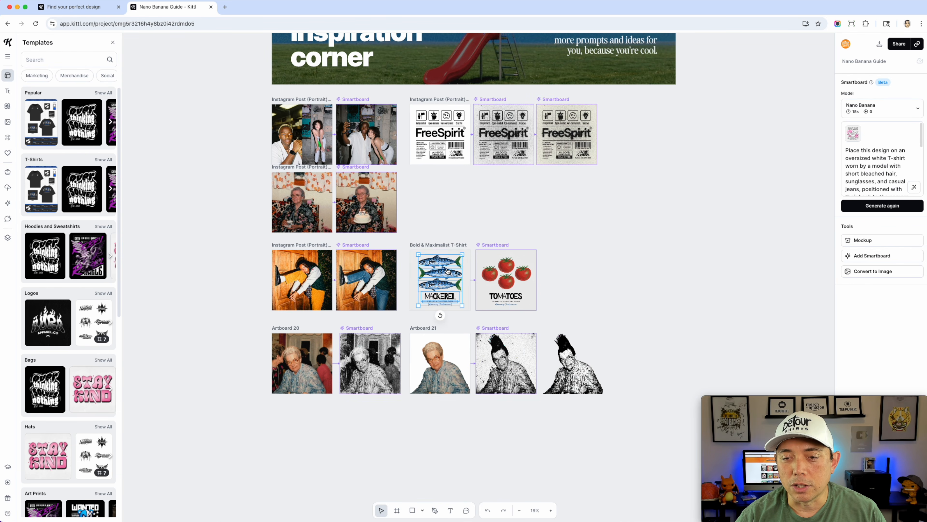
pyautogui.click(512, 265)
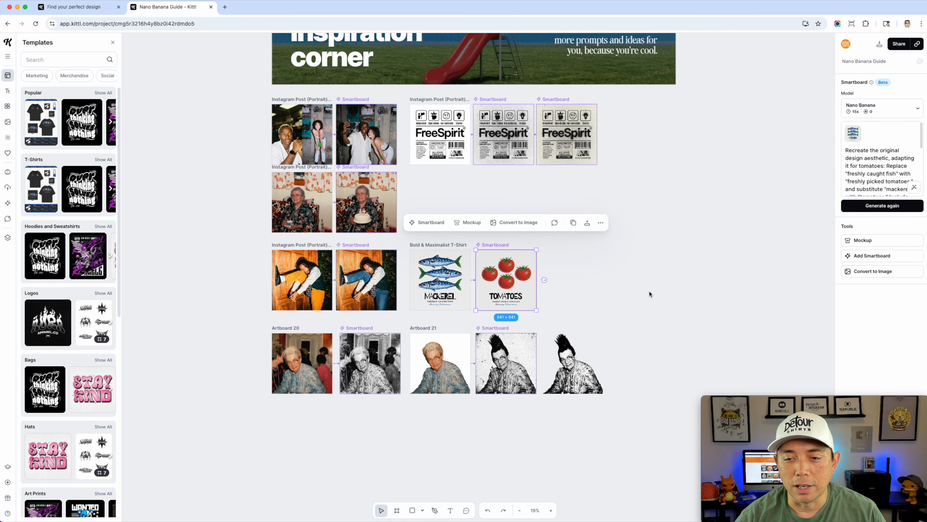
pyautogui.scroll(-1, 650, 296)
pyautogui.scroll(15, 656, 317)
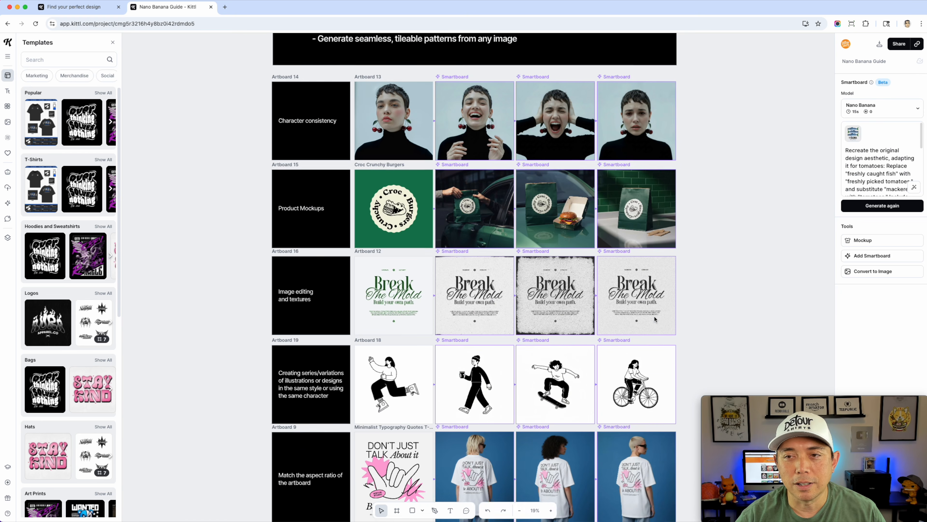
pyautogui.scroll(7, 654, 320)
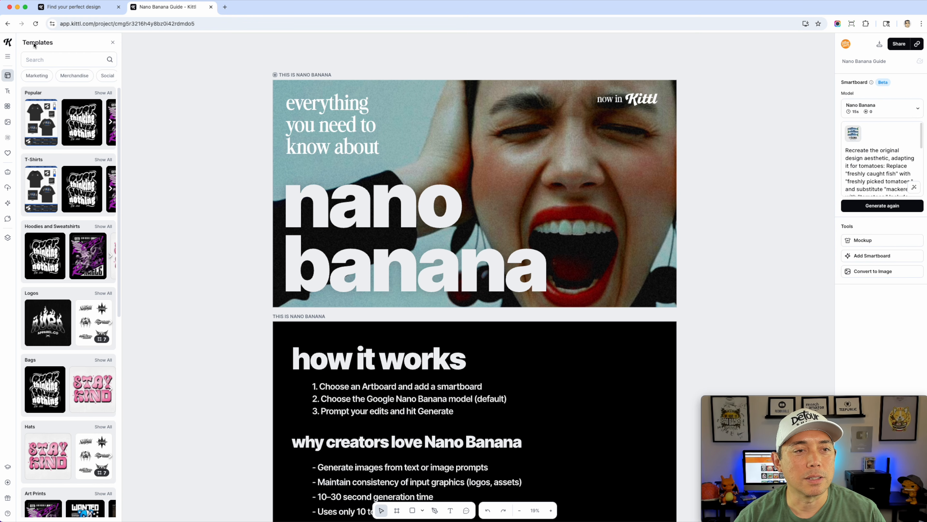
# - Create a new project from the home page with the Merch by Amazon T-Shirt artboard, 4500 × 5400 px
pyautogui.click(8, 44)
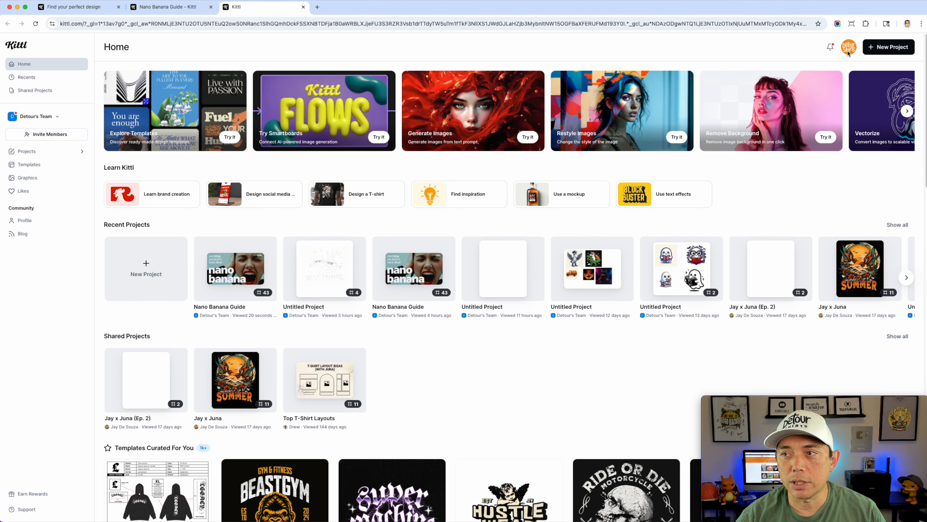
pyautogui.click(888, 51)
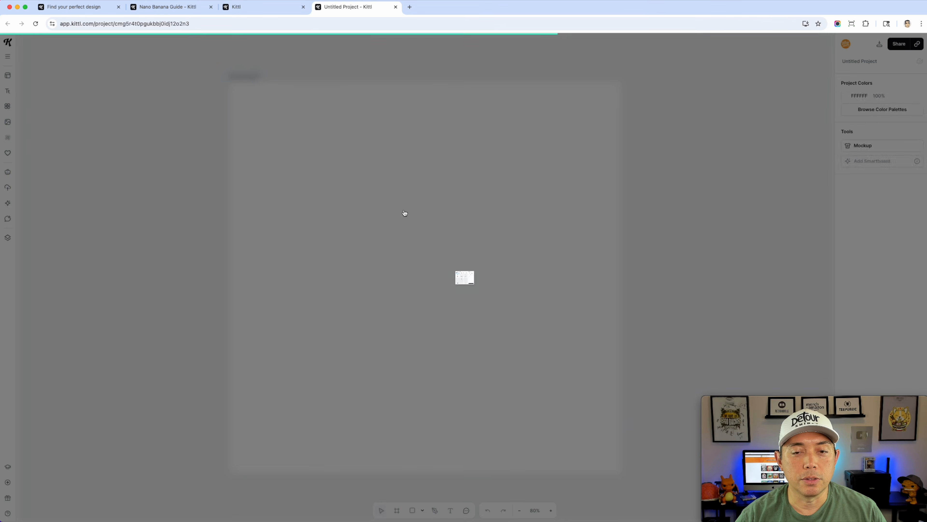
pyautogui.click(497, 193)
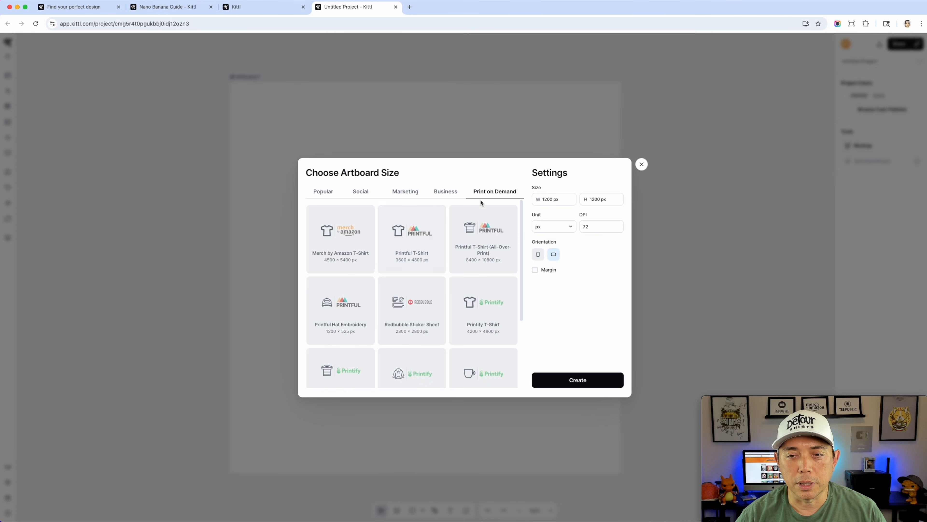
pyautogui.click(335, 241)
pyautogui.click(594, 385)
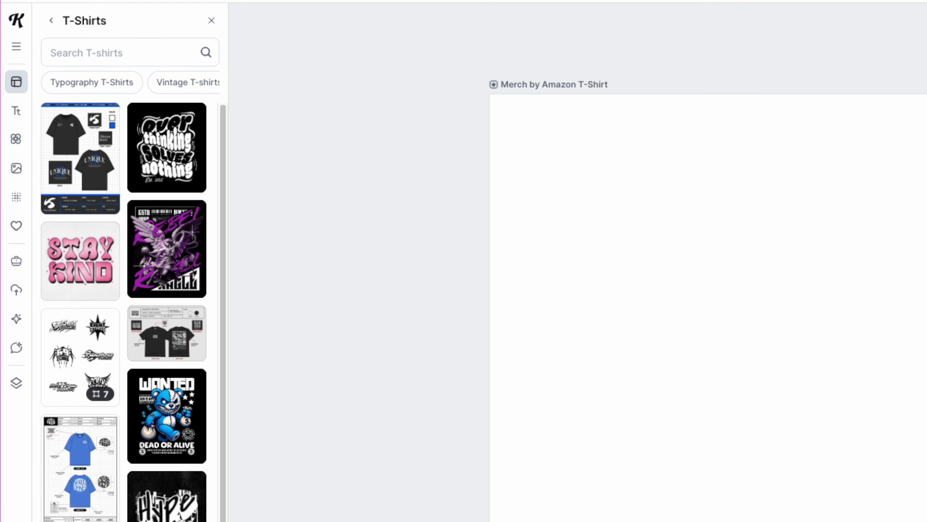
# - Open the Kittl AI image generator, review the available models and choose Nano Banana
pyautogui.click(16, 320)
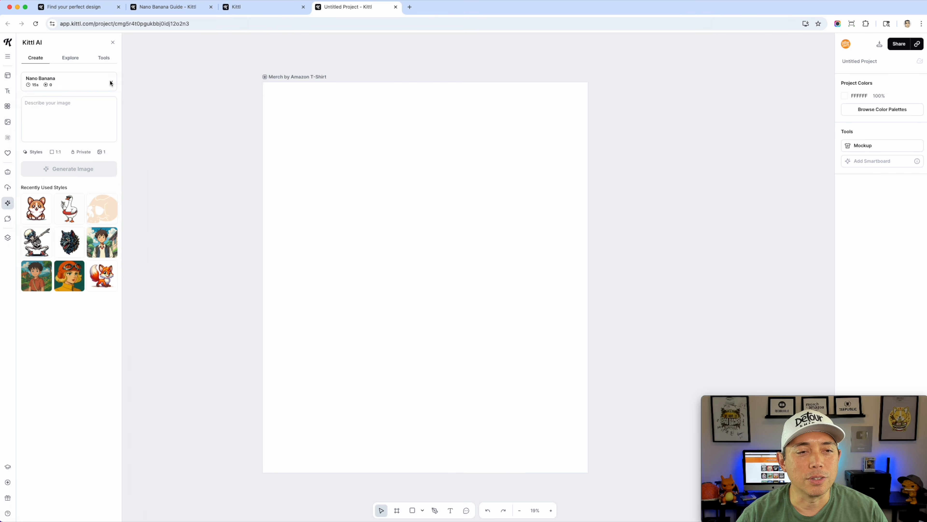
pyautogui.click(207, 94)
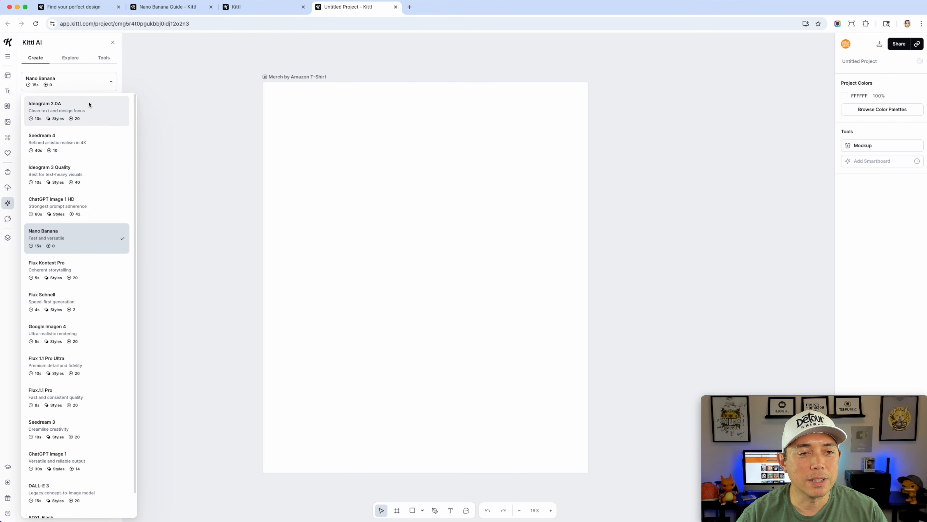
pyautogui.scroll(-2, 107, 210)
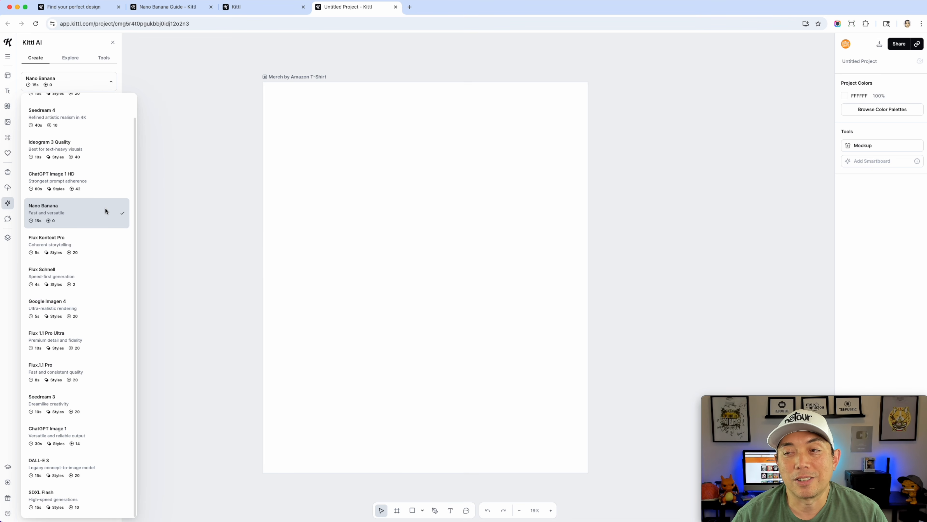
pyautogui.scroll(1, 94, 172)
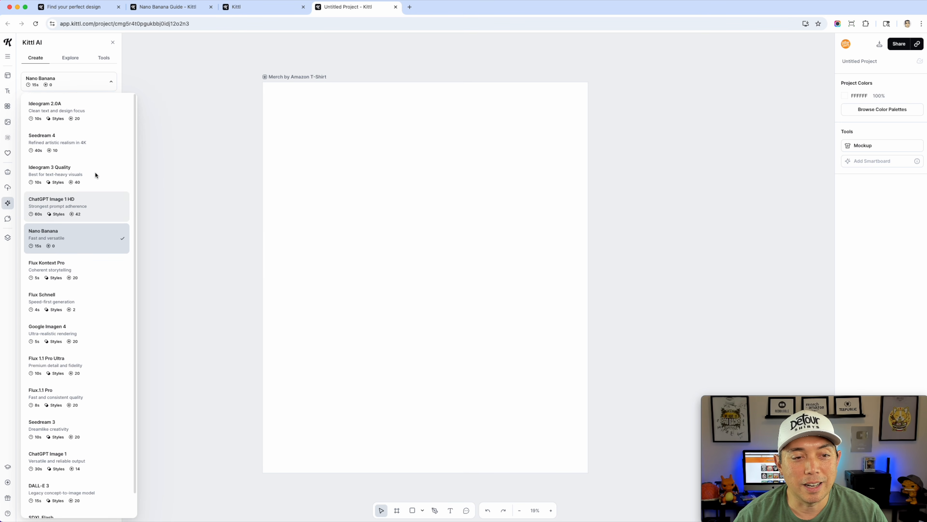
pyautogui.scroll(-1, 95, 175)
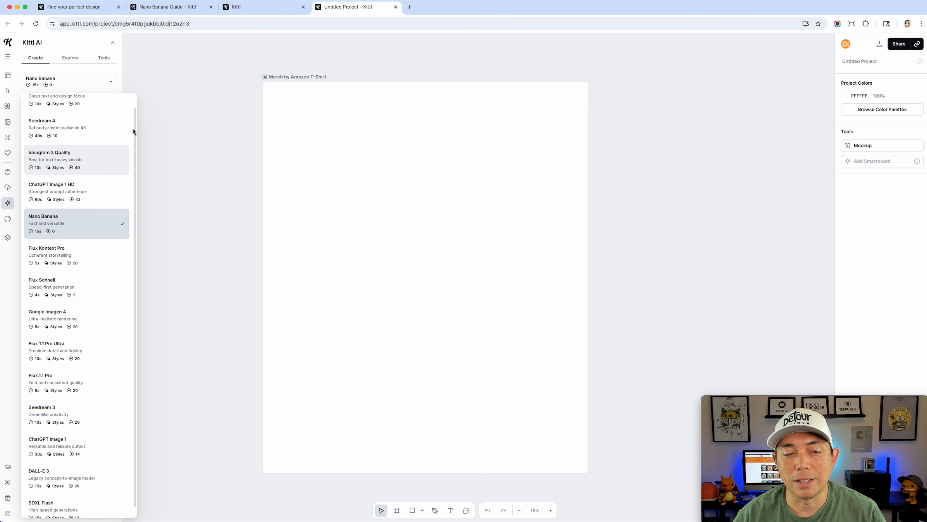
pyautogui.click(50, 226)
# - Enter the image prompt "Create a cartoon pizza slice and a pineapple that are friends" and enhance it with AI
pyautogui.click(40, 109)
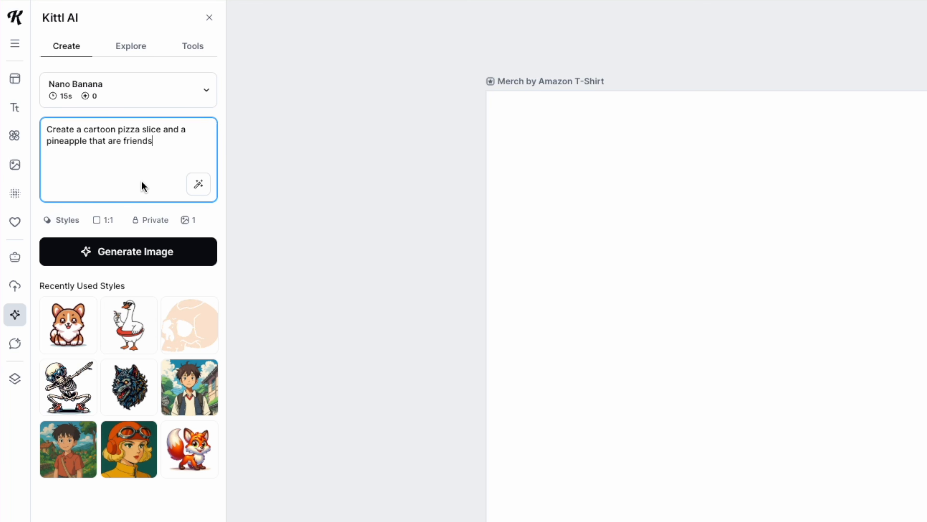
pyautogui.click(201, 188)
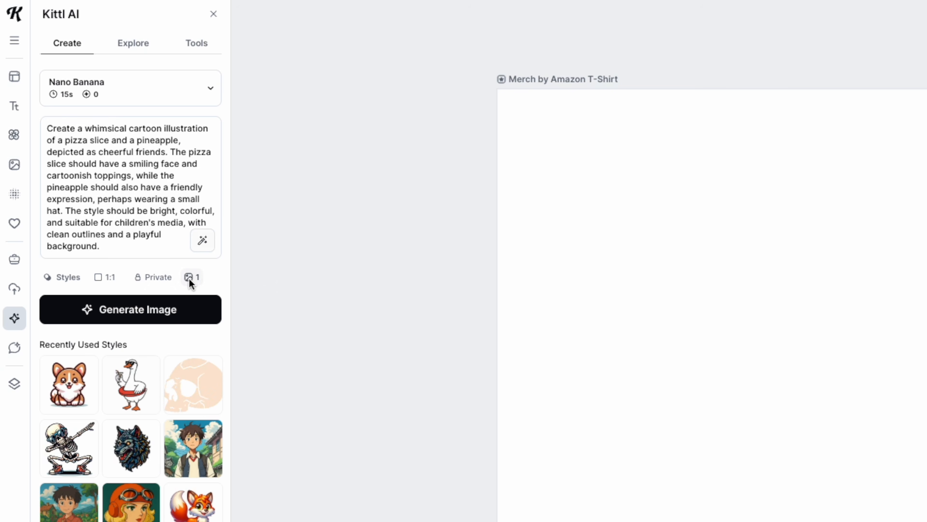
# - Set the output to 4 images, browse the available styles without choosing one, and generate the images from the enhanced prompt
pyautogui.click(102, 181)
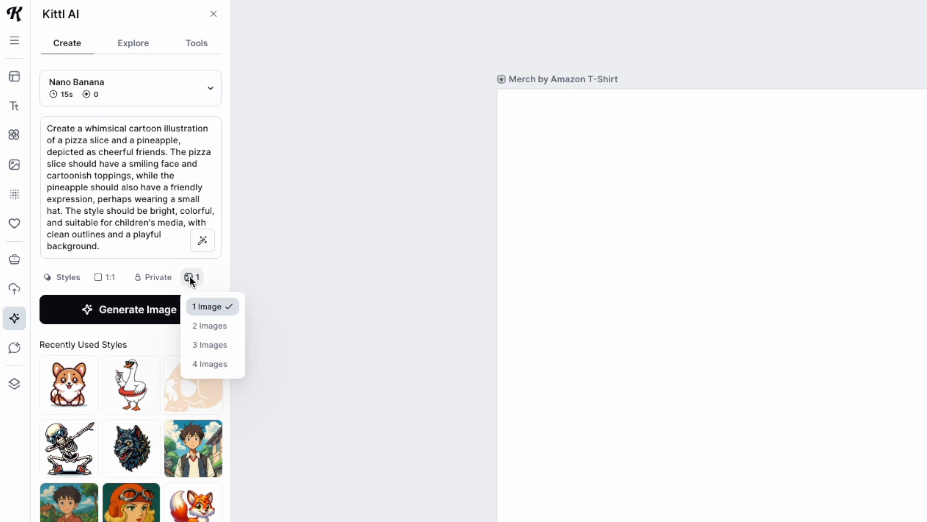
pyautogui.click(228, 365)
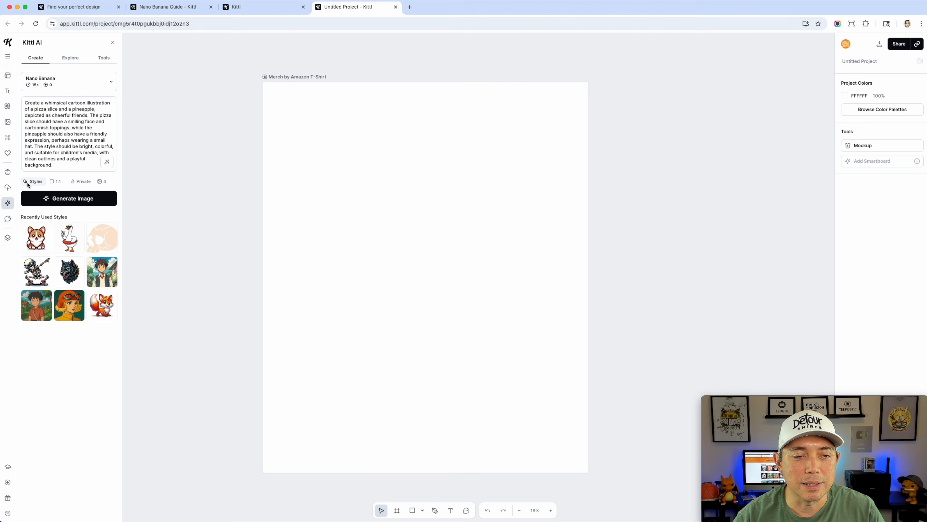
pyautogui.click(32, 182)
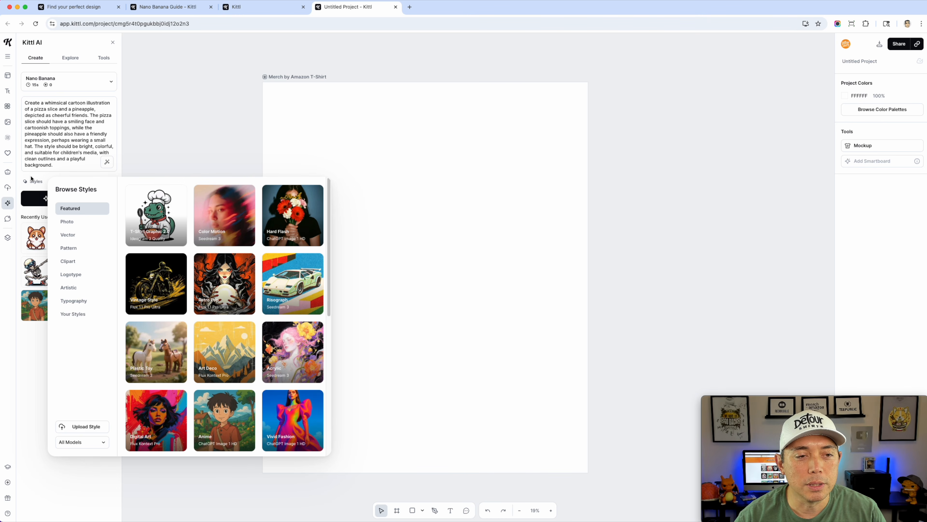
pyautogui.click(63, 166)
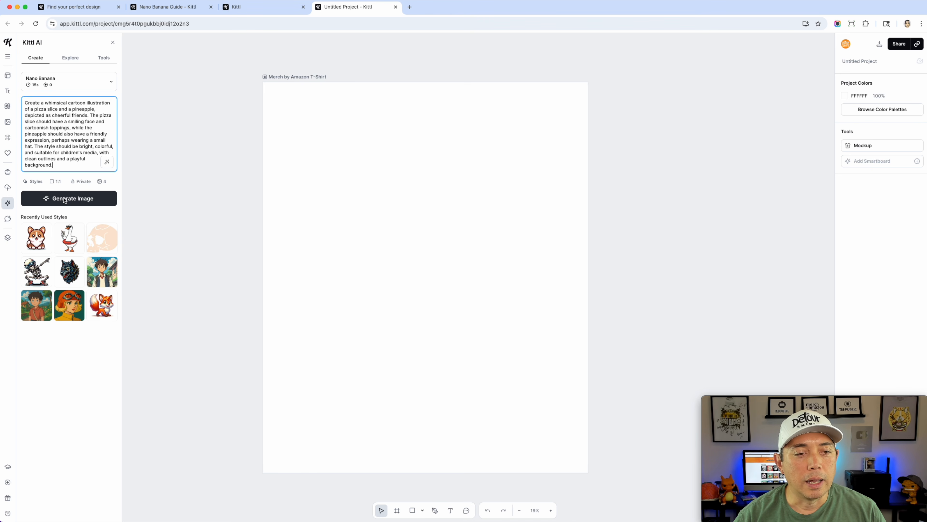
pyautogui.click(64, 199)
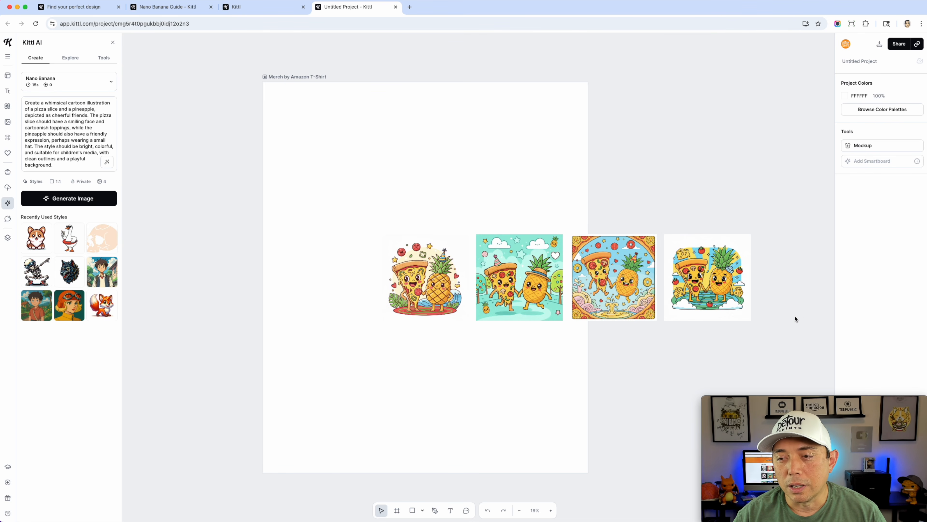
# - Move the generated image with the green park background above the others and remove its background
pyautogui.scroll(5, 788, 320)
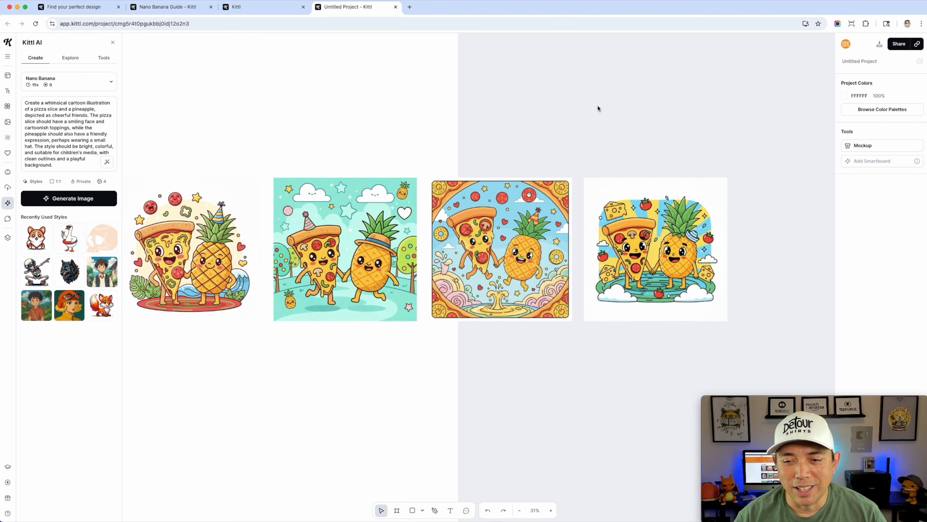
pyautogui.moveTo(531, 126); pyautogui.dragTo(702, 181)
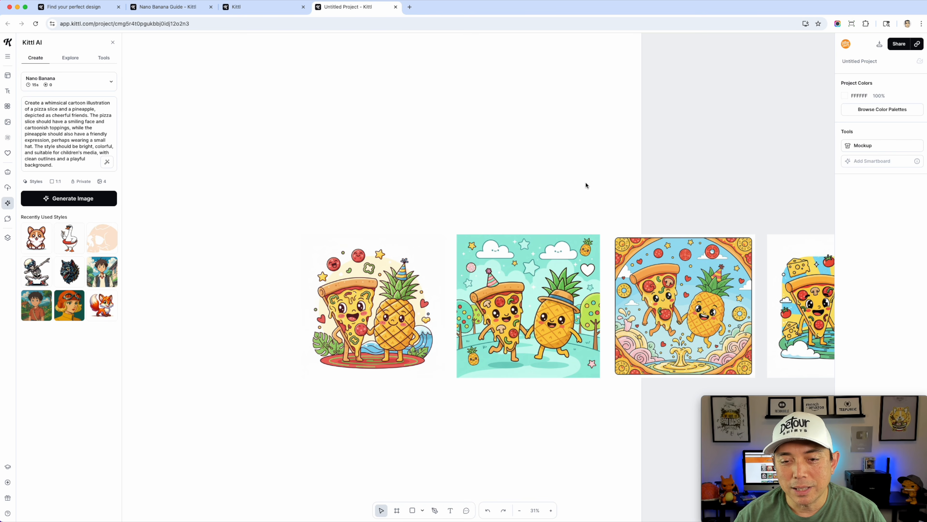
pyautogui.moveTo(555, 266); pyautogui.dragTo(345, 89)
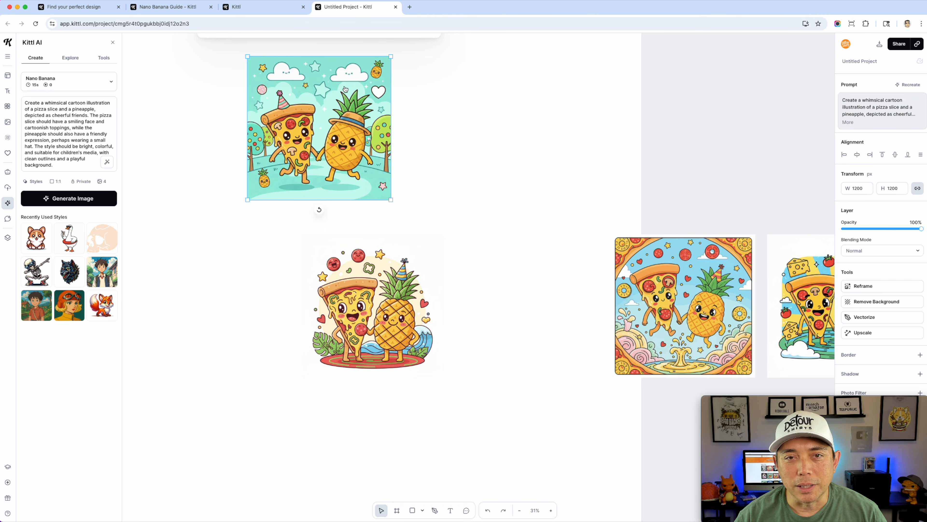
pyautogui.scroll(2, 418, 198)
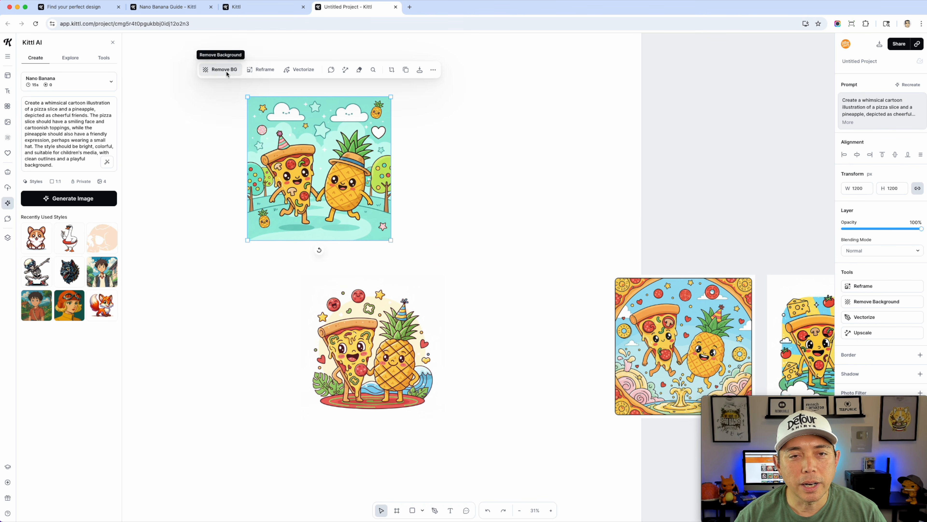
pyautogui.click(226, 71)
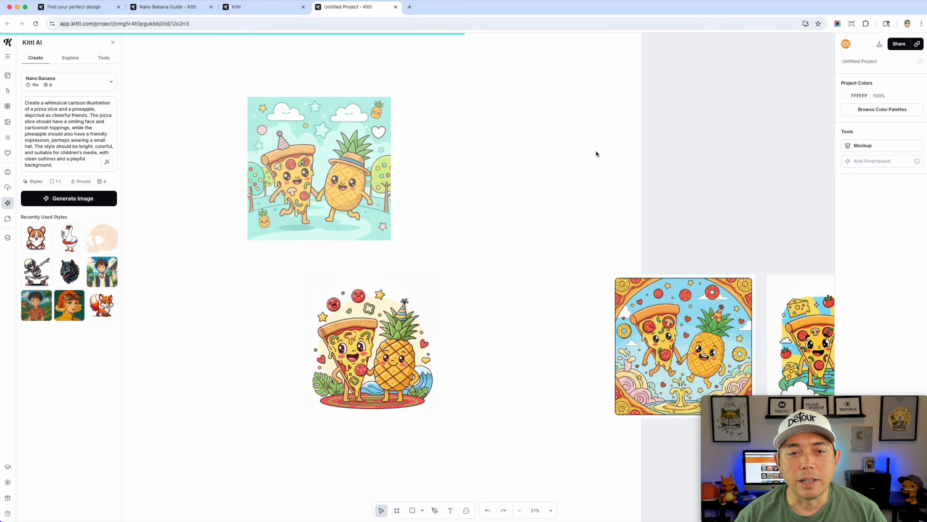
pyautogui.moveTo(351, 187); pyautogui.dragTo(409, 177)
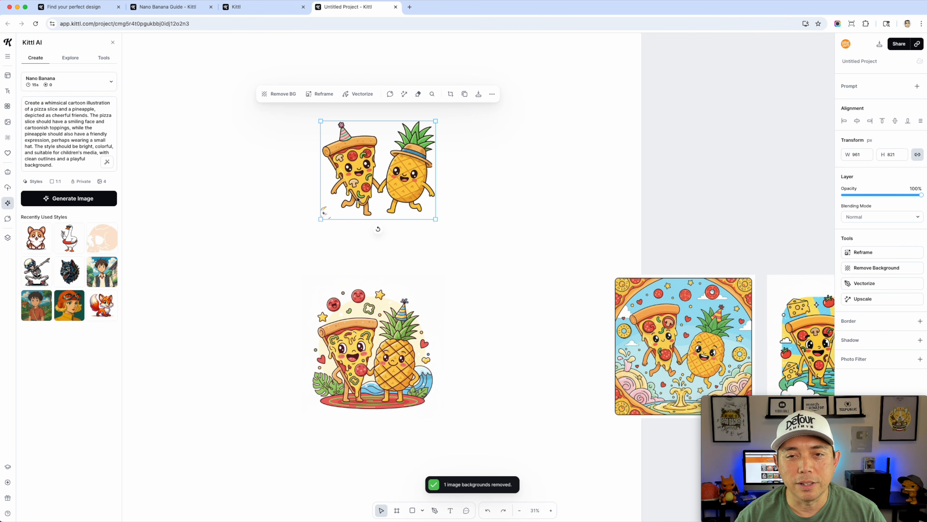
# - Erase the leftover fragment at the lower-left corner of the cut-out pizza and pineapple image
pyautogui.scroll(3, 379, 194)
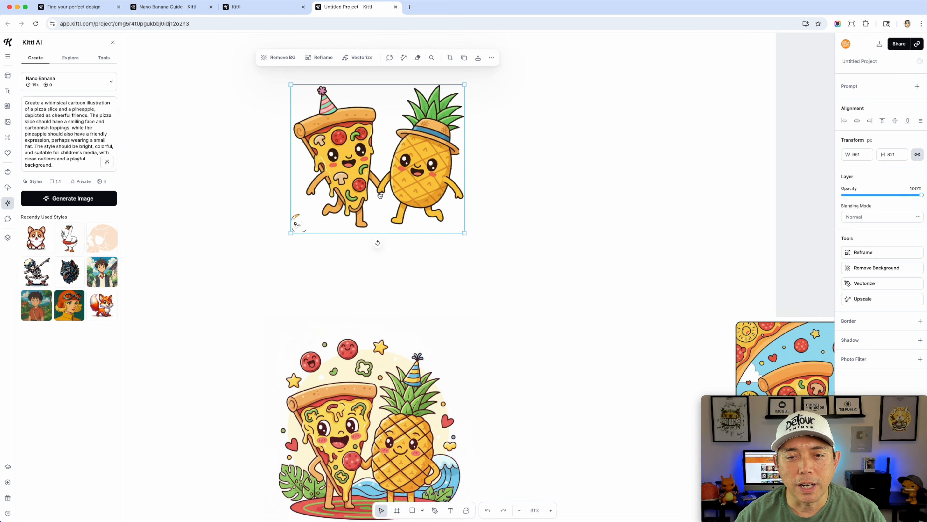
pyautogui.click(417, 47)
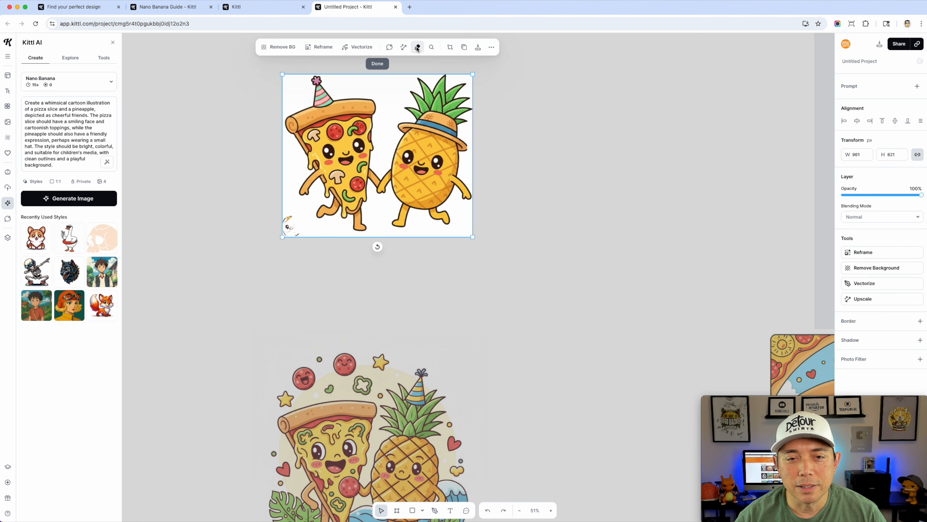
pyautogui.moveTo(284, 233); pyautogui.dragTo(283, 245)
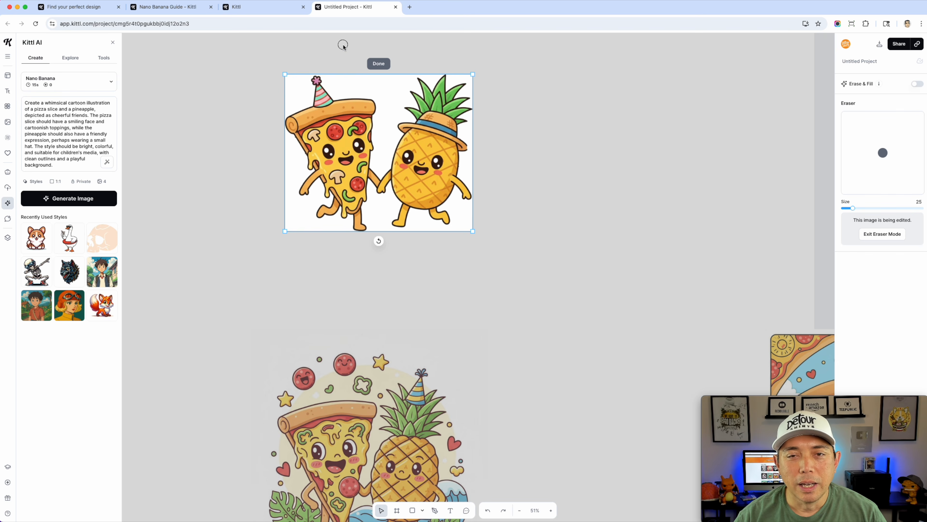
pyautogui.click(379, 64)
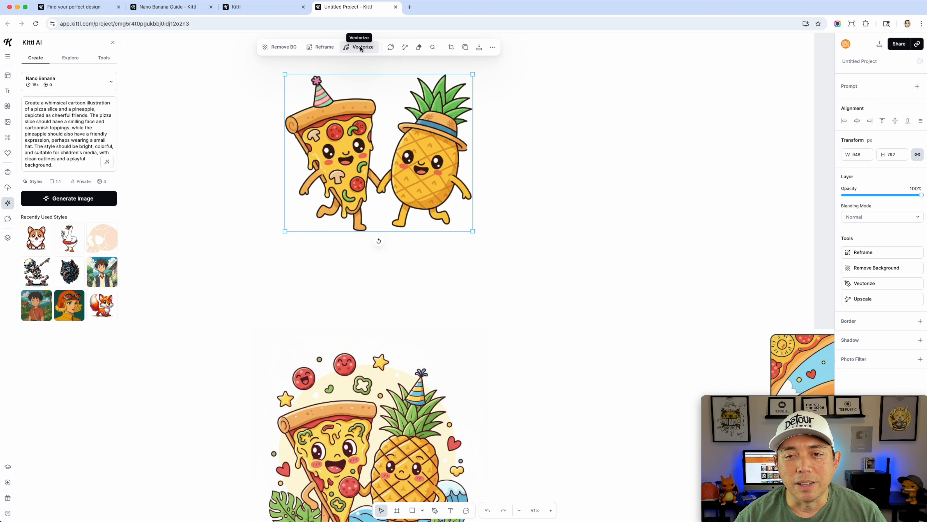
# - Delete the other three generated images, keeping only the pizza and pineapple cut-out
pyautogui.scroll(-3, 406, 254)
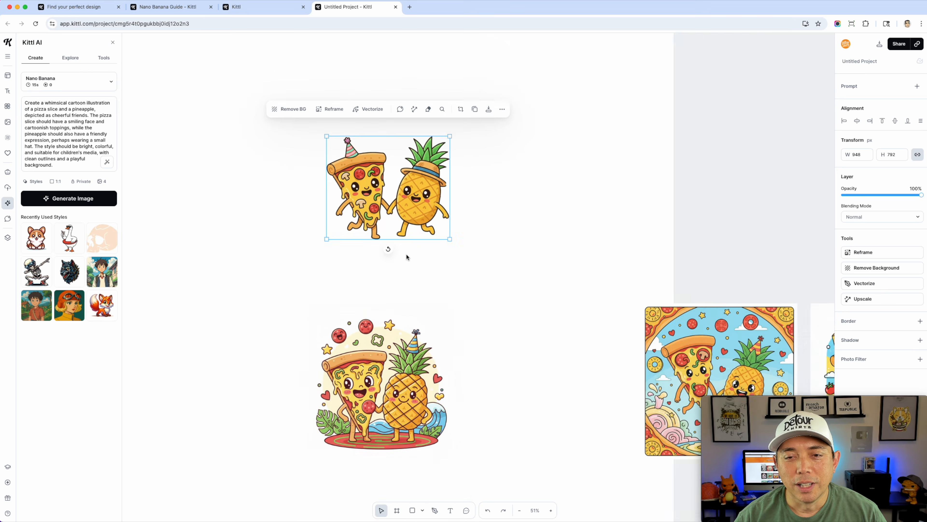
pyautogui.scroll(-5, 407, 254)
pyautogui.click(721, 227)
pyautogui.moveTo(796, 262); pyautogui.dragTo(419, 389)
pyautogui.press('Delete')
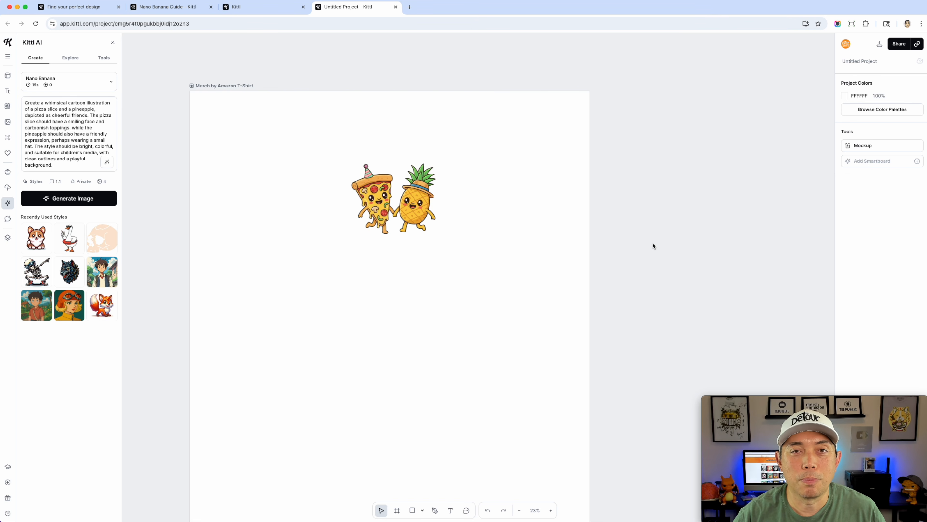
# - Move the pizza and pineapple cut-out off the artboard into the empty space on its left
pyautogui.scroll(-2, 581, 211)
pyautogui.scroll(-3, 581, 212)
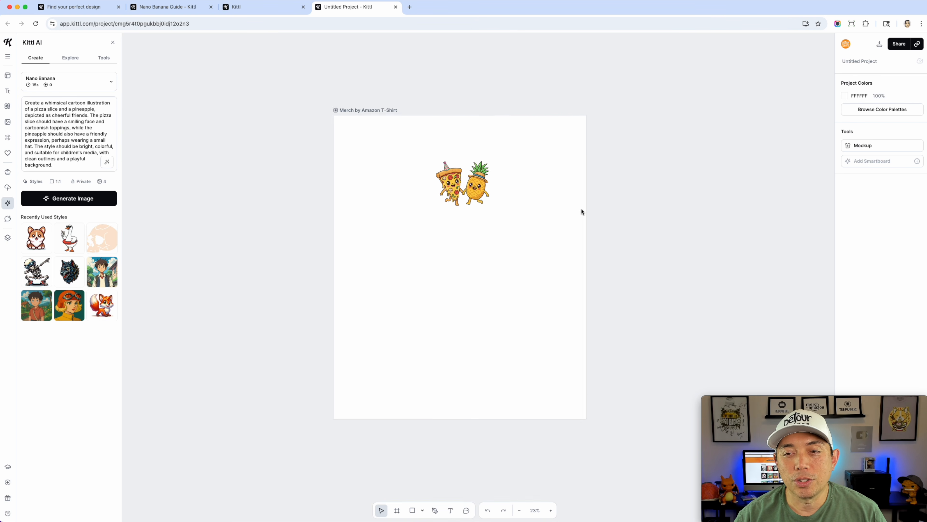
pyautogui.scroll(-2, 581, 208)
pyautogui.click(494, 199)
pyautogui.moveTo(493, 199); pyautogui.dragTo(272, 213)
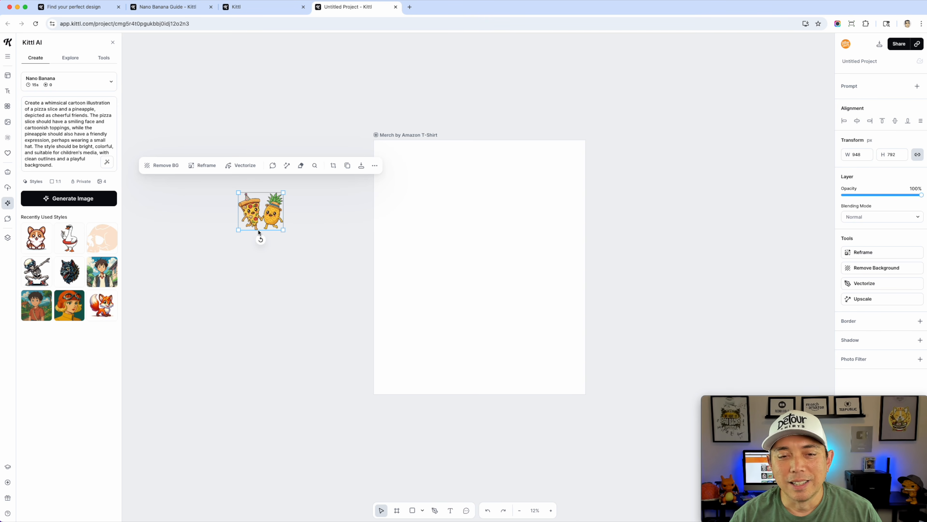
# - Upload the "BEST FRIENDS" pencil sketch onto the artboard, align it with the artboard's top and enlarge it to about 3938 × 4733 px
pyautogui.moveTo(566, 190); pyautogui.dragTo(456, 253)
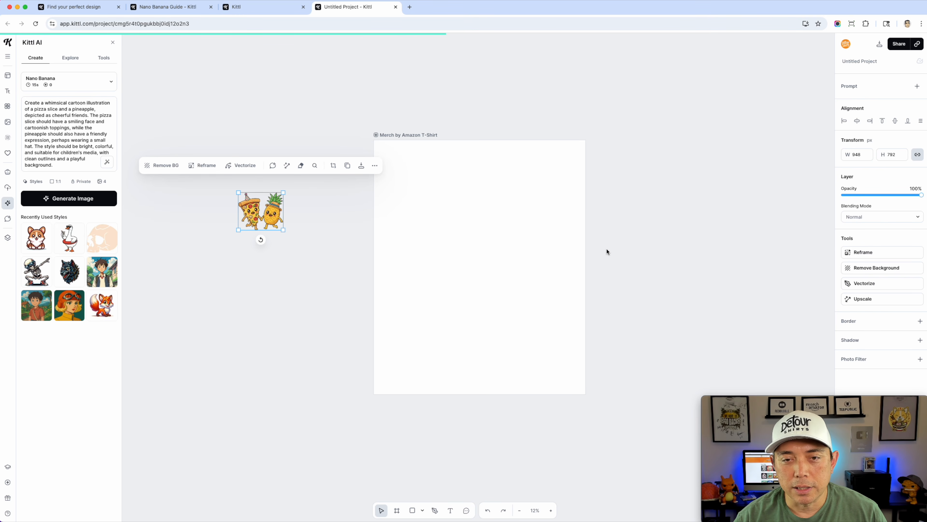
pyautogui.click(483, 223)
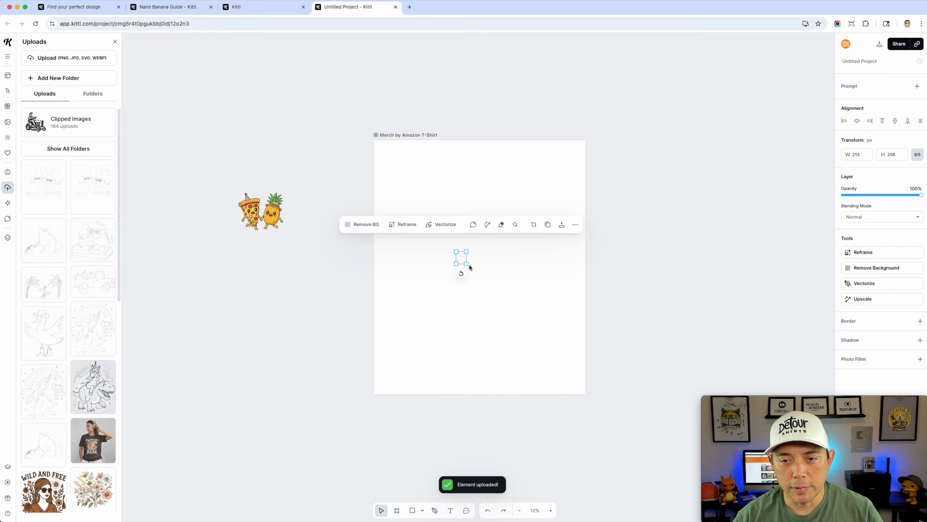
pyautogui.moveTo(469, 265); pyautogui.dragTo(592, 381)
pyautogui.moveTo(536, 322); pyautogui.dragTo(460, 220)
pyautogui.moveTo(509, 289); pyautogui.dragTo(568, 362)
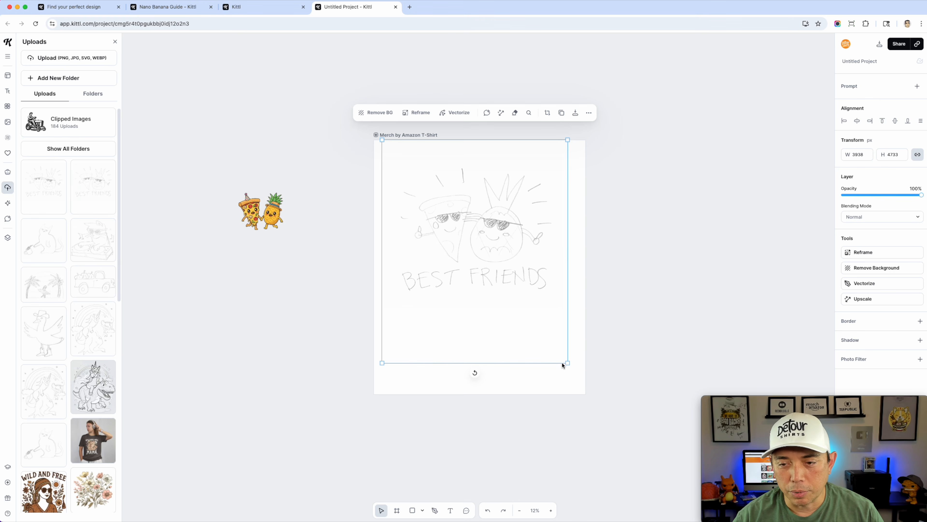
# - Enlarge the pencil sketch to about 4493 × 5400 px so that it fills the T-shirt artboard
pyautogui.moveTo(569, 364); pyautogui.dragTo(580, 378)
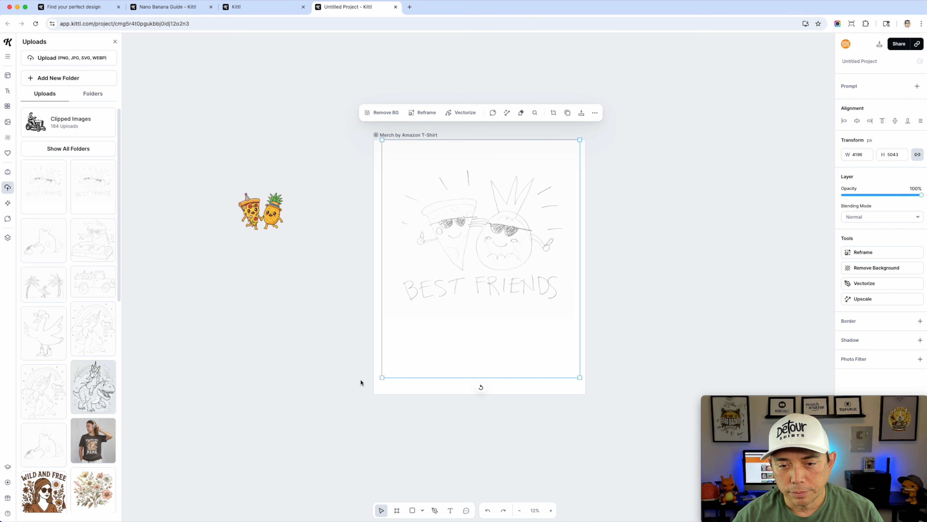
pyautogui.moveTo(382, 381); pyautogui.dragTo(374, 388)
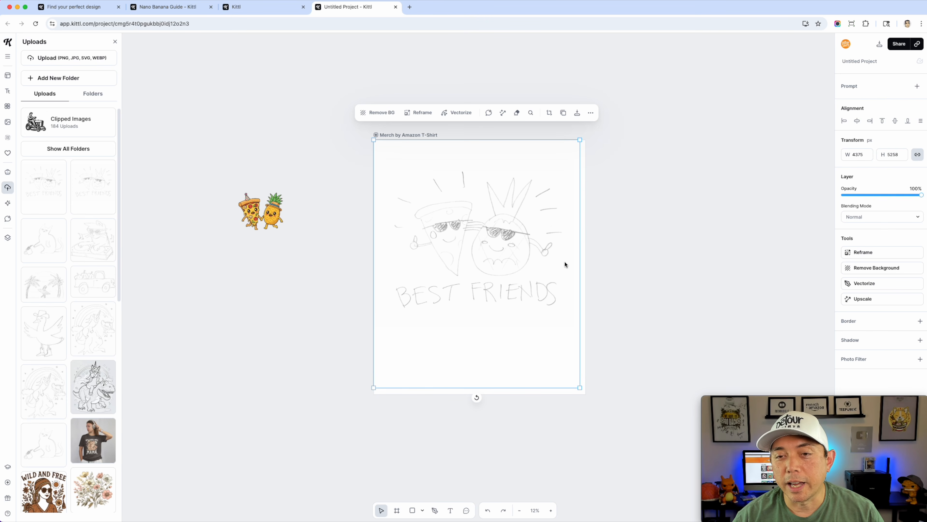
pyautogui.scroll(5, 570, 266)
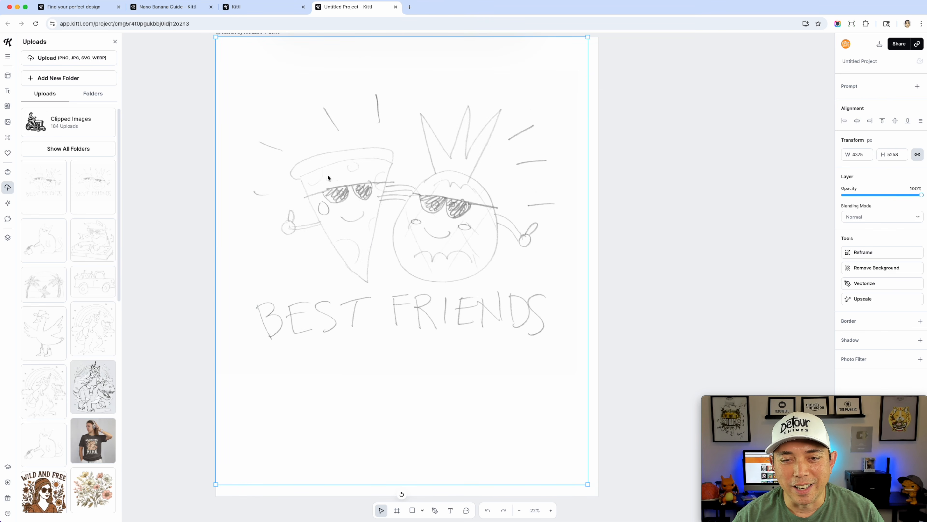
pyautogui.scroll(-3, 456, 275)
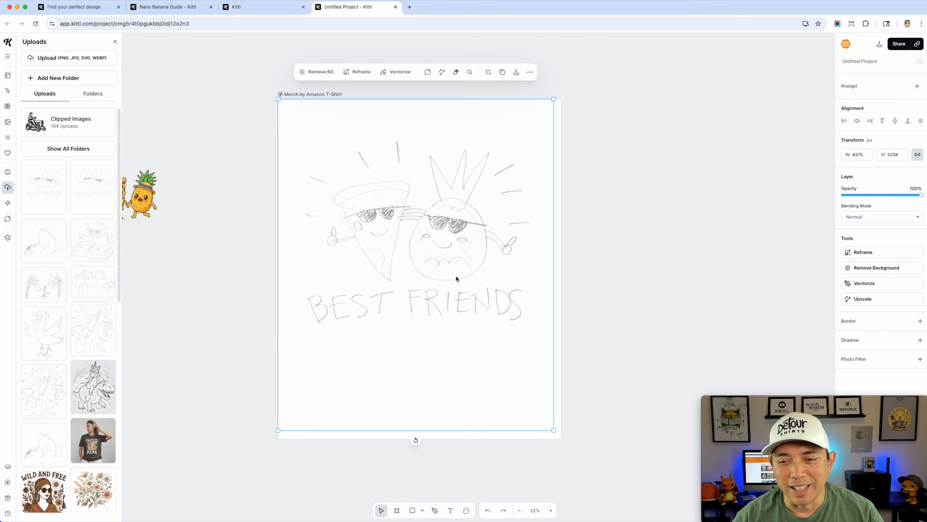
pyautogui.moveTo(558, 436); pyautogui.dragTo(563, 440)
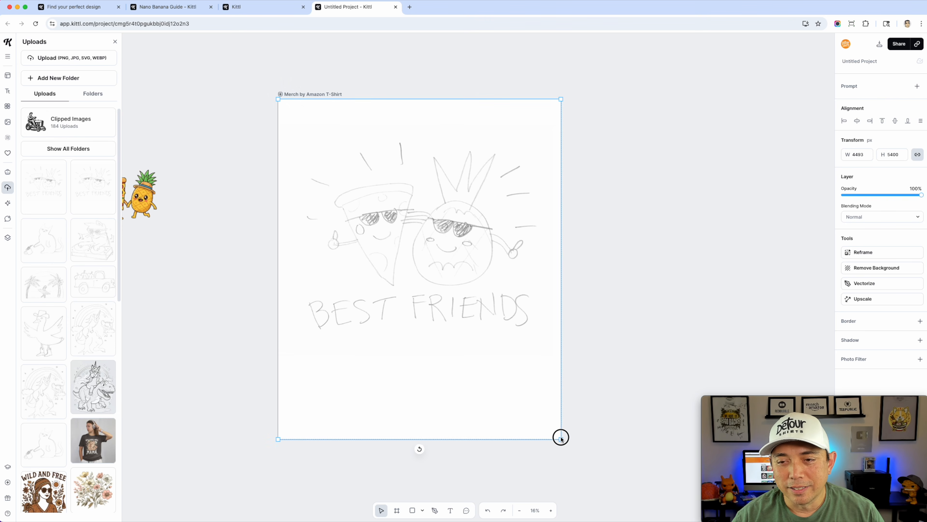
pyautogui.click(642, 251)
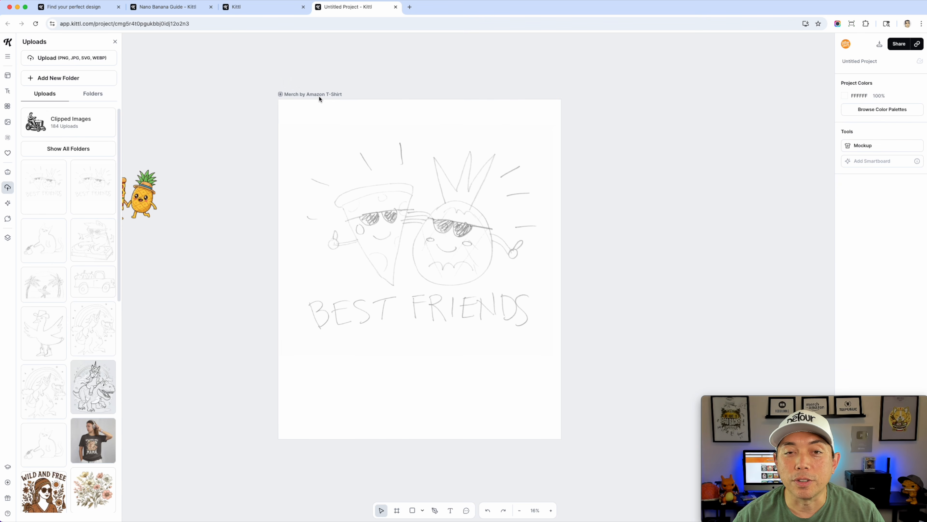
# - Add a smartboard linked to the T-shirt artboard and prompt it to turn the sketch into kawaii pizza and pineapple best friends wearing sunglasses
pyautogui.click(312, 94)
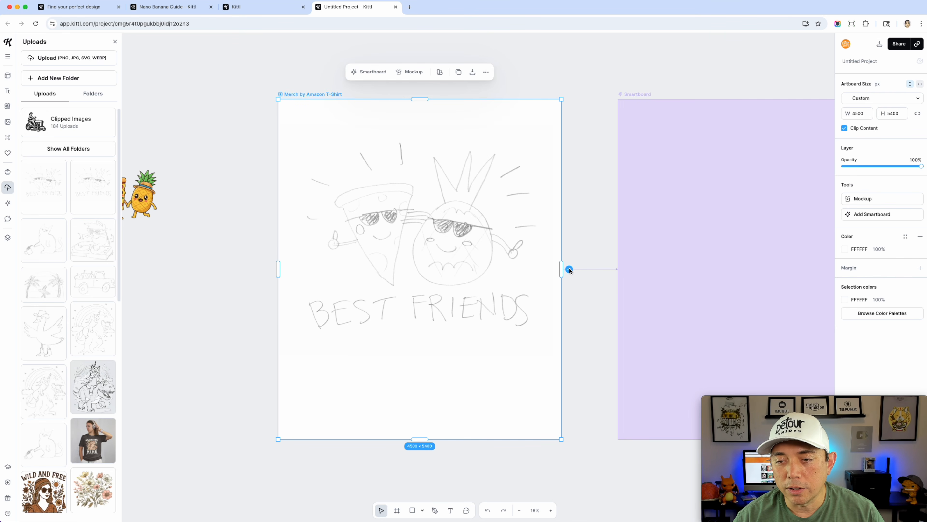
pyautogui.click(570, 268)
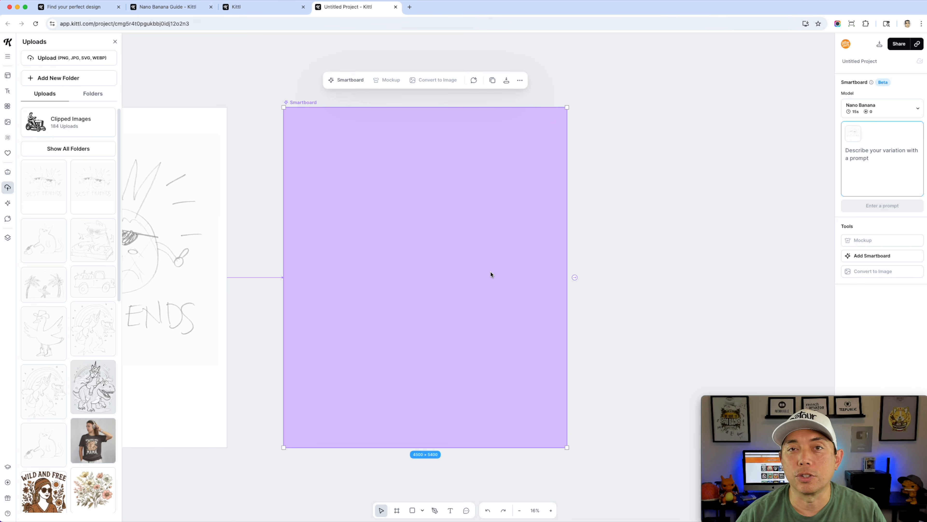
pyautogui.moveTo(856, 143)
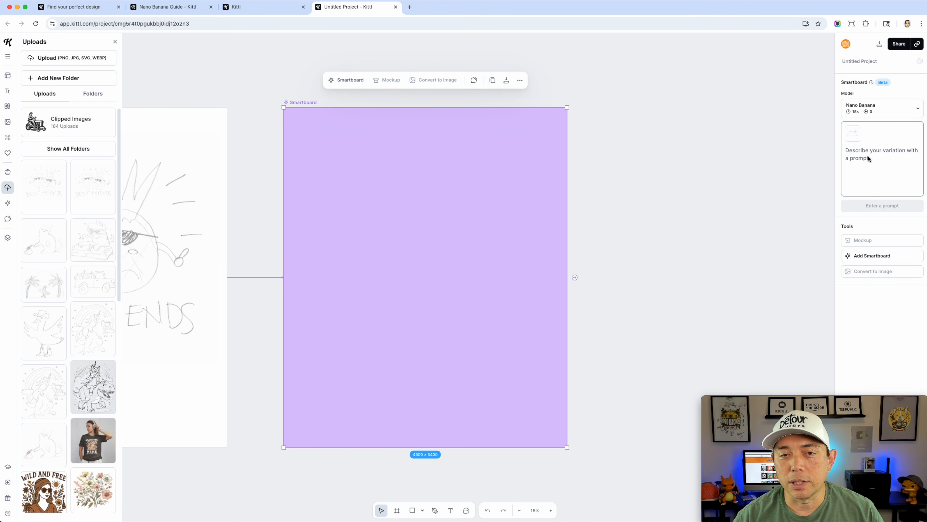
pyautogui.press('super+v')
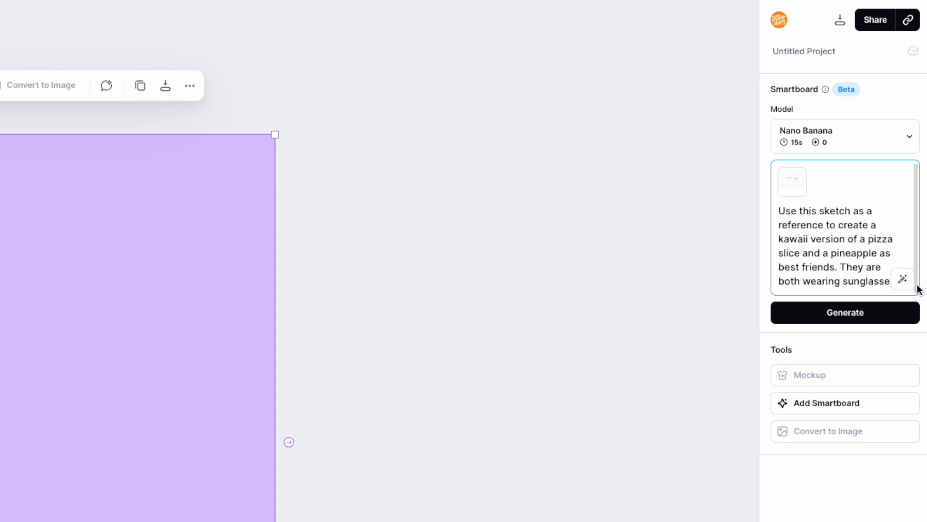
# - Enhance the smartboard prompt with AI and read through the rewritten text
pyautogui.click(902, 281)
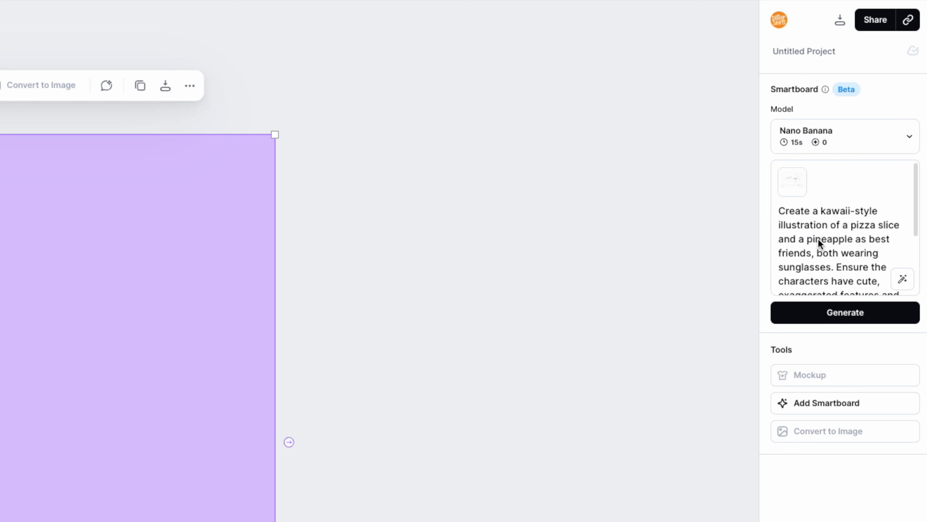
pyautogui.scroll(-4, 879, 221)
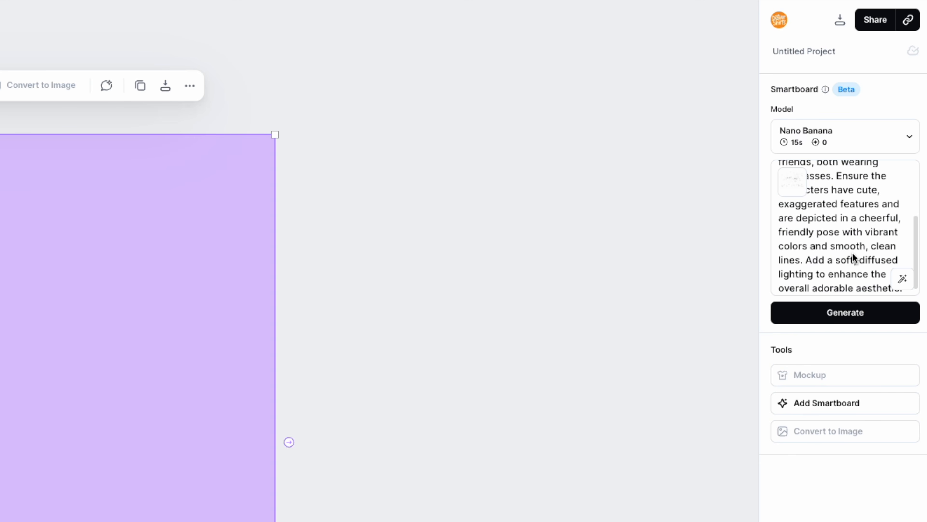
pyautogui.scroll(5, 853, 253)
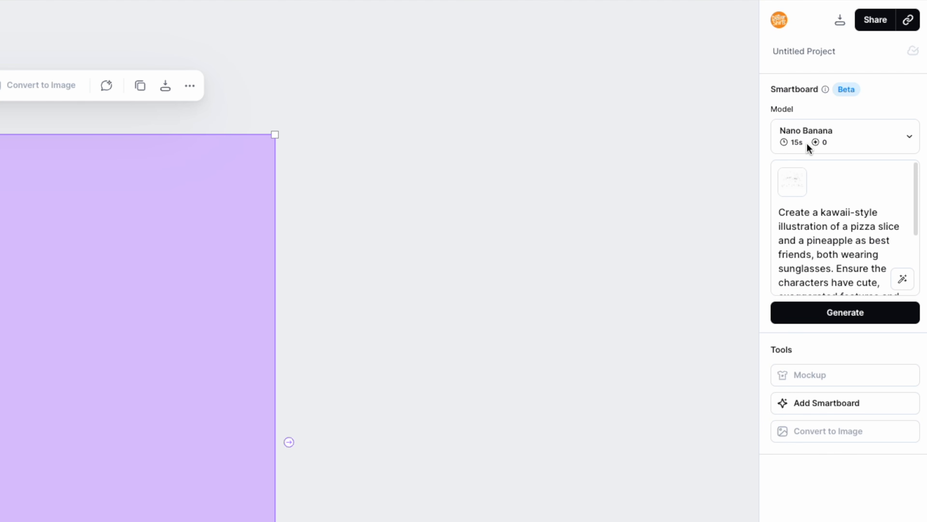
# - Generate the kawaii pizza and pineapple artwork with Nano Banana and compare it with the pencil sketch
pyautogui.click(848, 312)
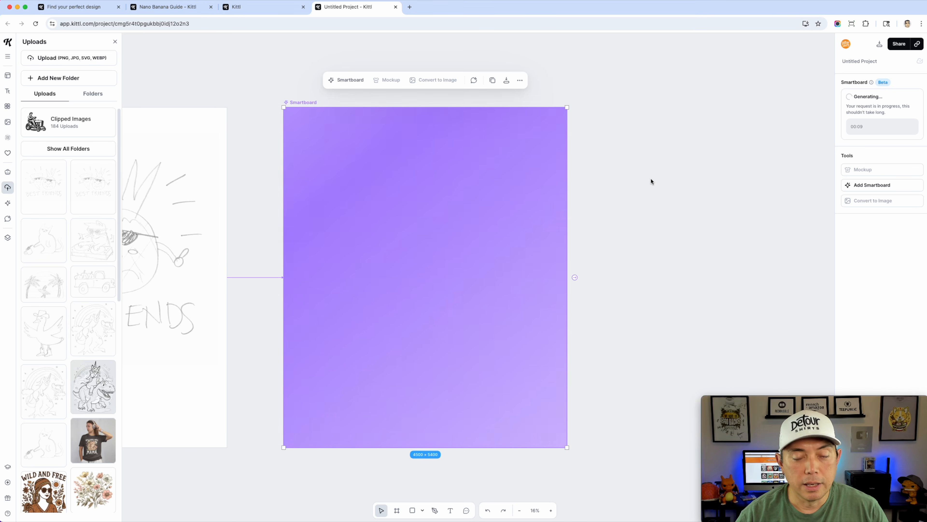
pyautogui.scroll(-1, 650, 177)
pyautogui.scroll(3, 651, 177)
pyautogui.scroll(-4, 651, 177)
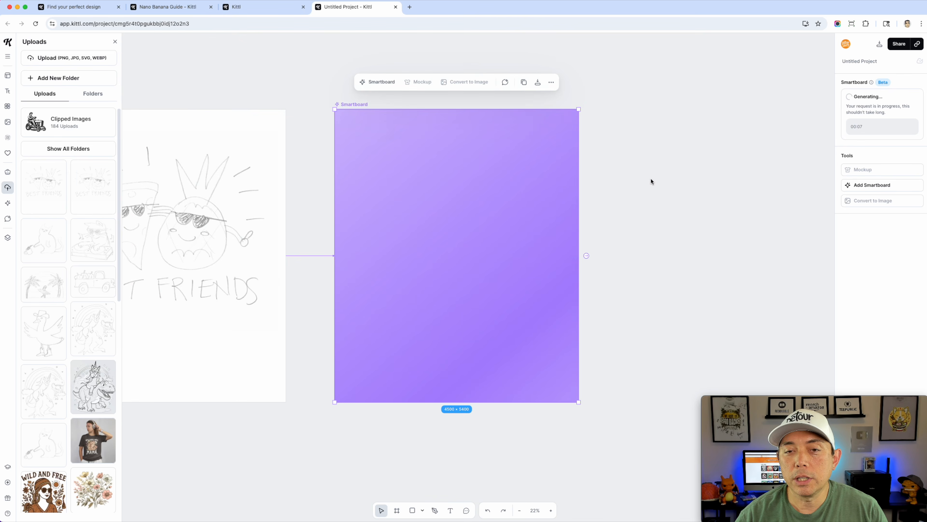
pyautogui.scroll(-2, 650, 181)
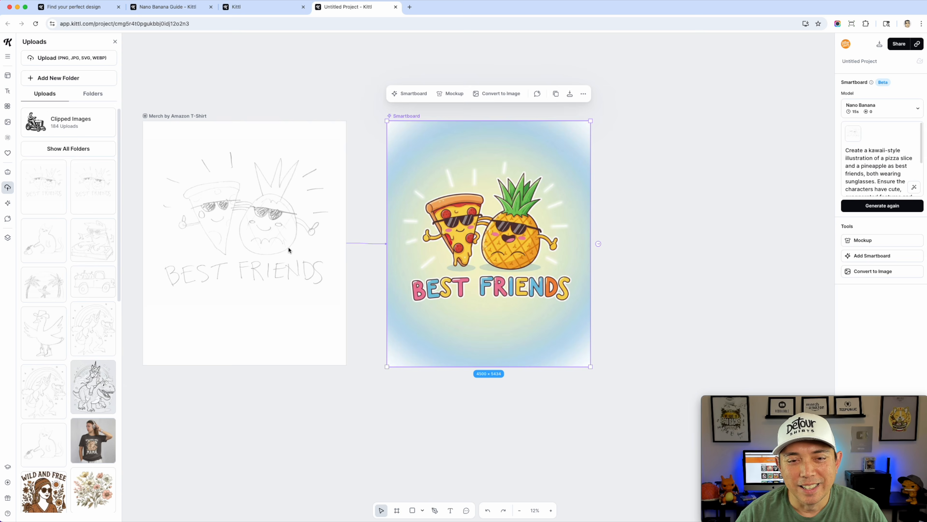
pyautogui.scroll(5, 301, 273)
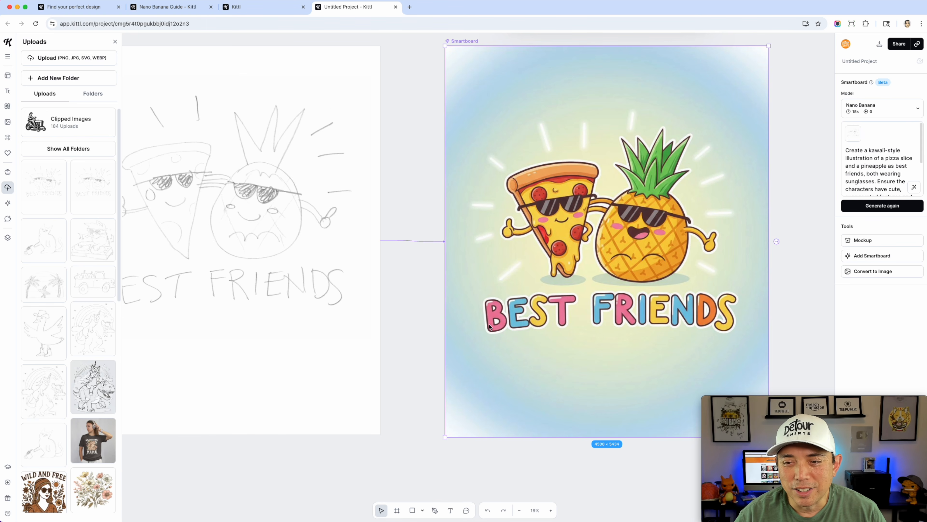
pyautogui.scroll(-2, 335, 303)
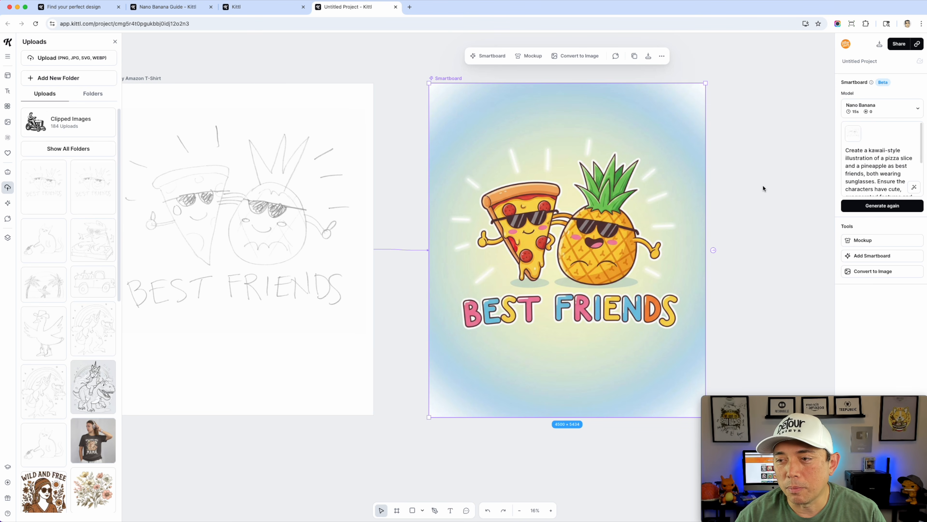
# - Convert the generated "BEST FRIENDS" smartboard to an image and remove the background from that image
pyautogui.click(771, 212)
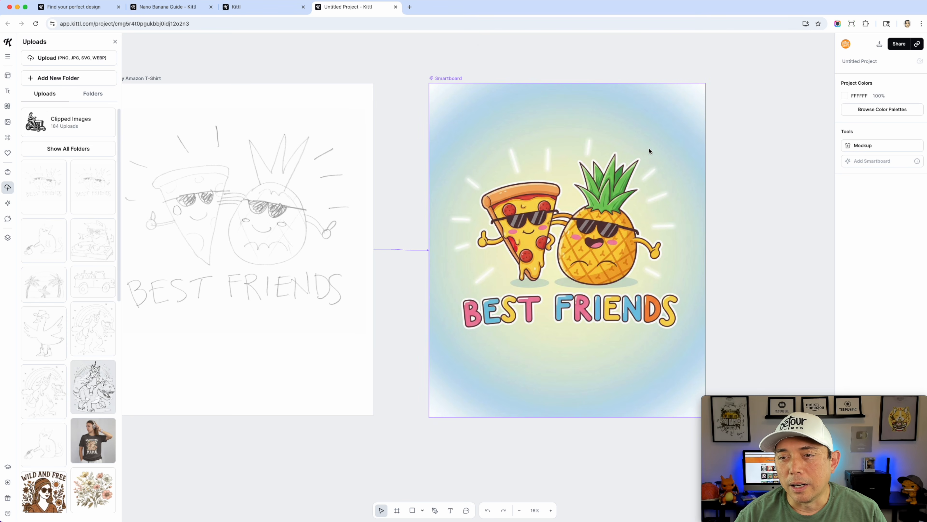
pyautogui.click(476, 112)
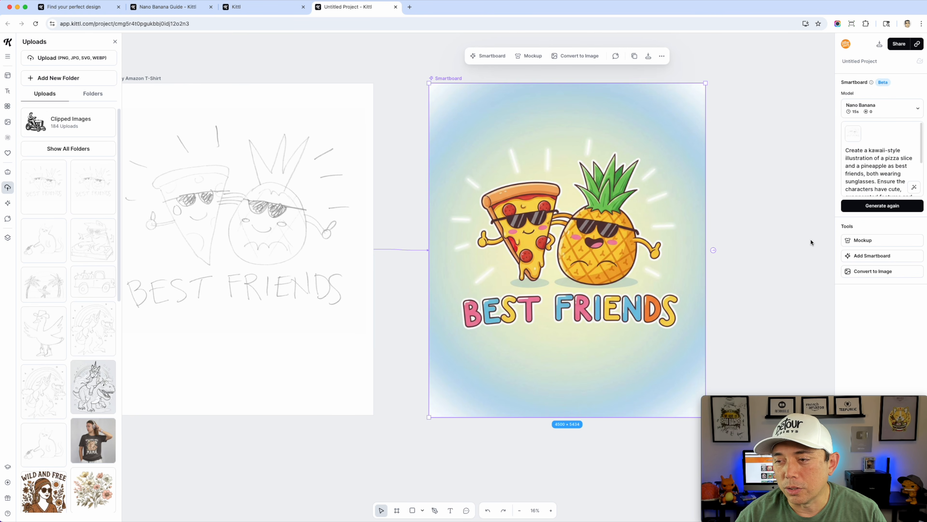
pyautogui.click(878, 274)
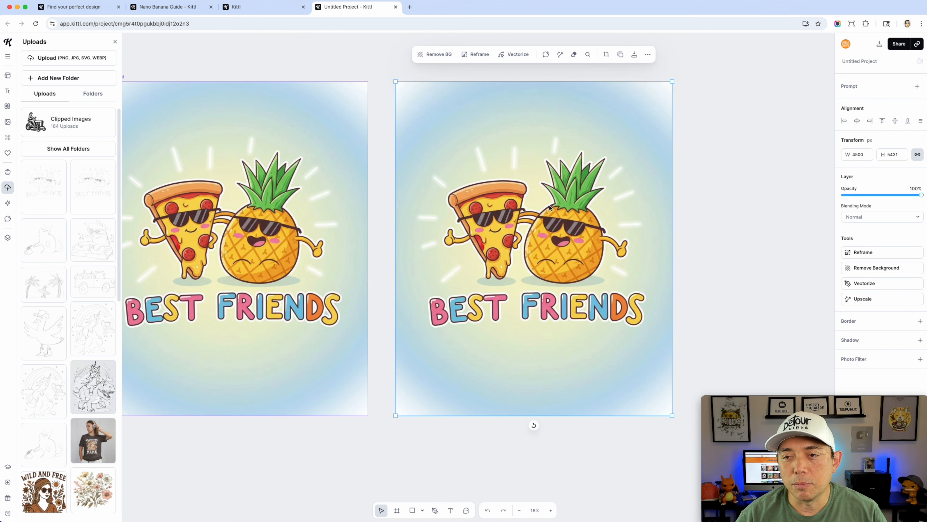
pyautogui.click(435, 57)
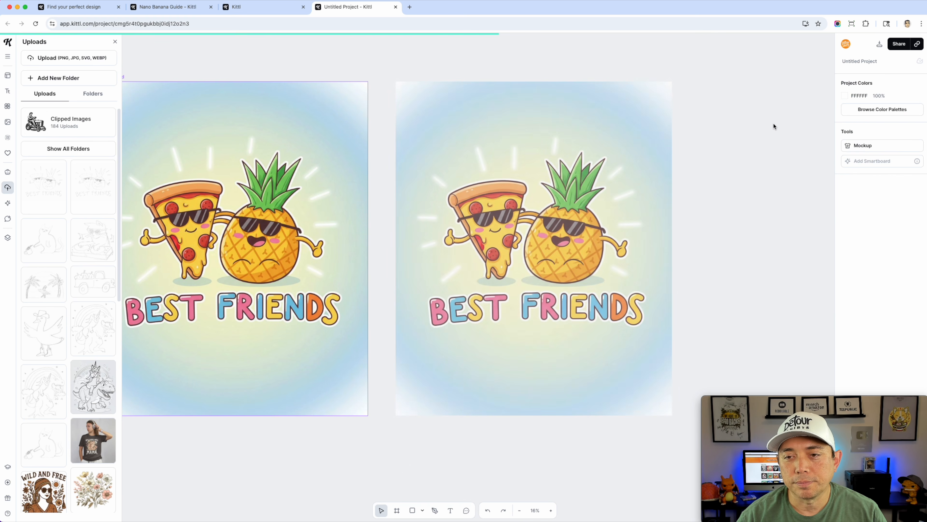
pyautogui.click(756, 161)
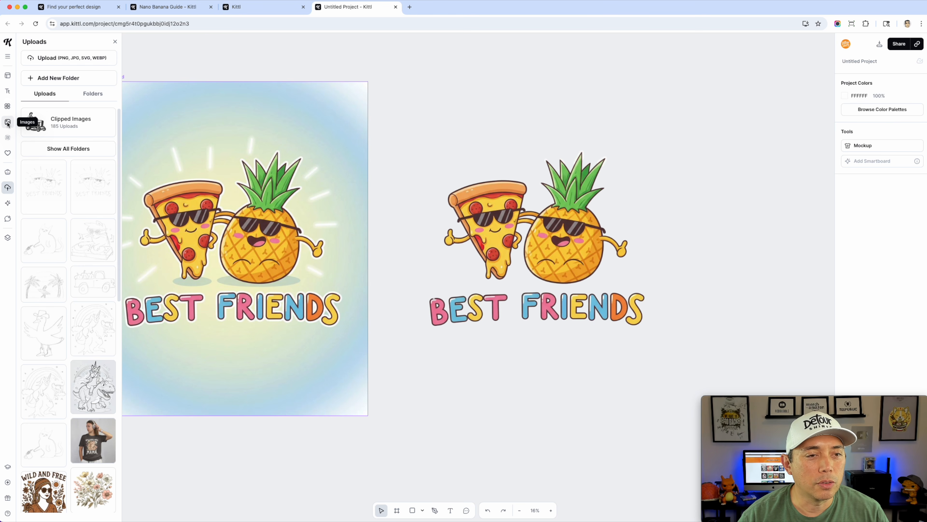
# - Search the T-shirt templates for "bulldog" and add the black-and-white "BULLDOG" design with the "LOVELY PET" text to the project
pyautogui.click(6, 77)
pyautogui.click(49, 60)
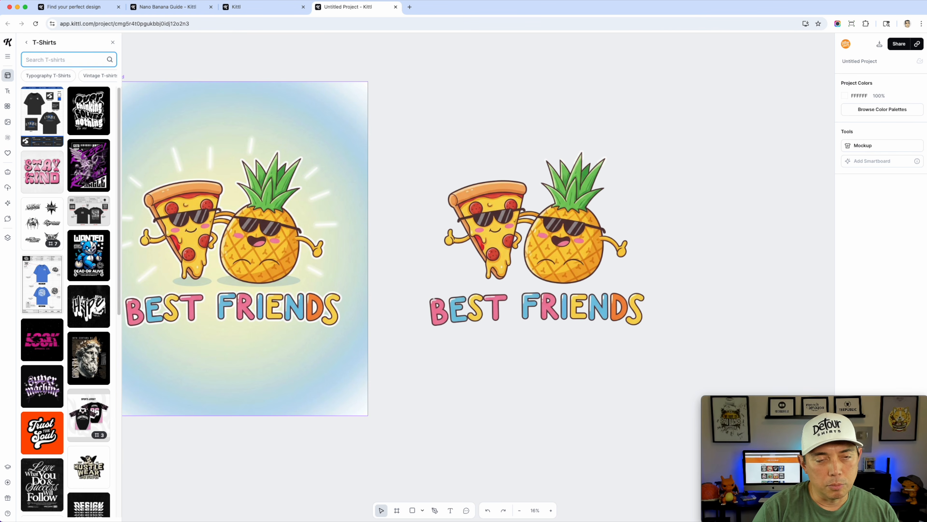
pyautogui.write('bulldog')
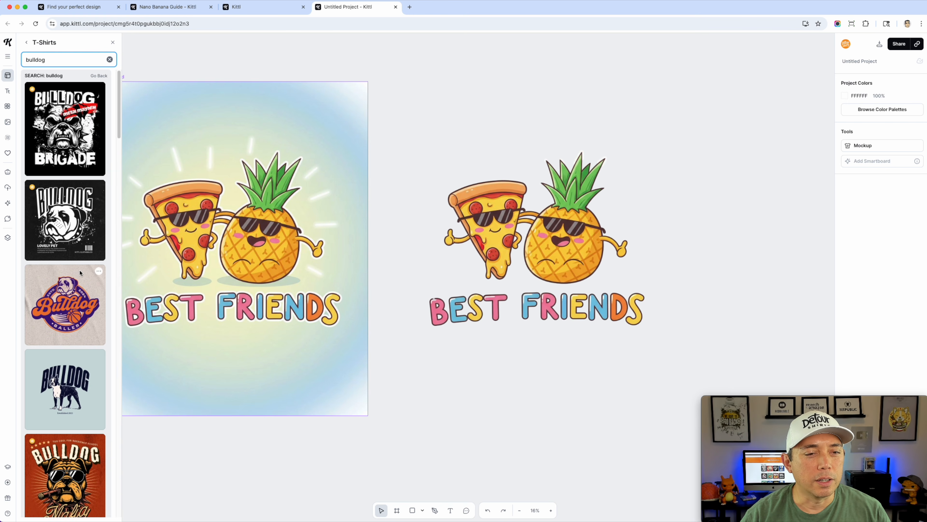
pyautogui.click(54, 210)
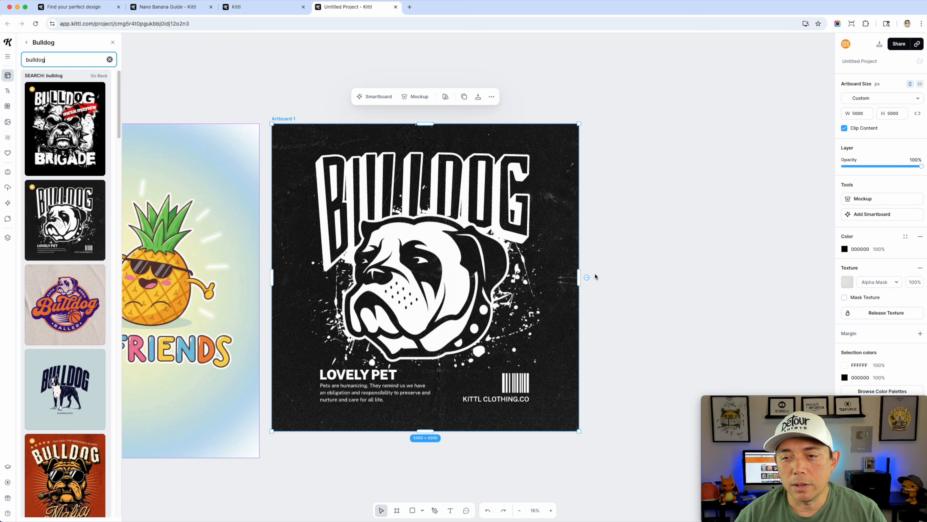
# - Add a smartboard linked to the bulldog artboard, prompt it to keep the style but change word and graphic to a corgi, and AI-enhance the prompt
pyautogui.click(586, 278)
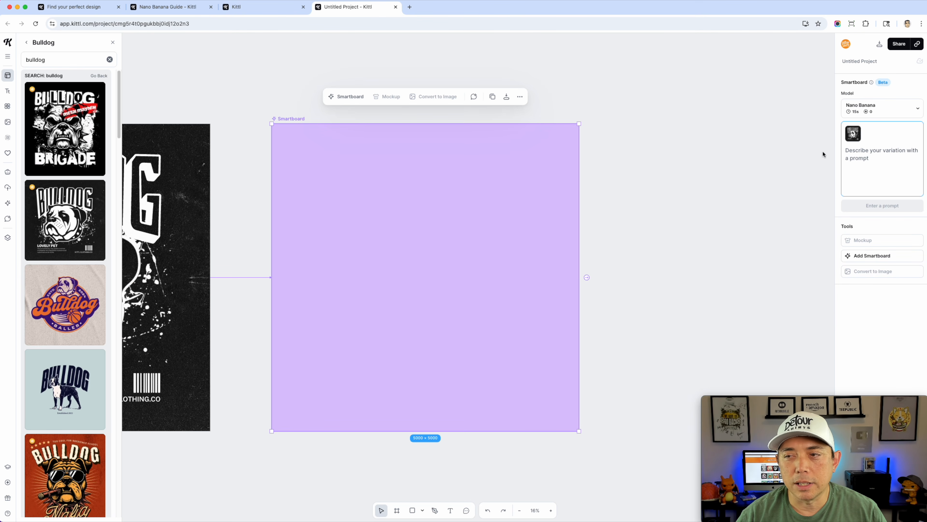
pyautogui.click(867, 157)
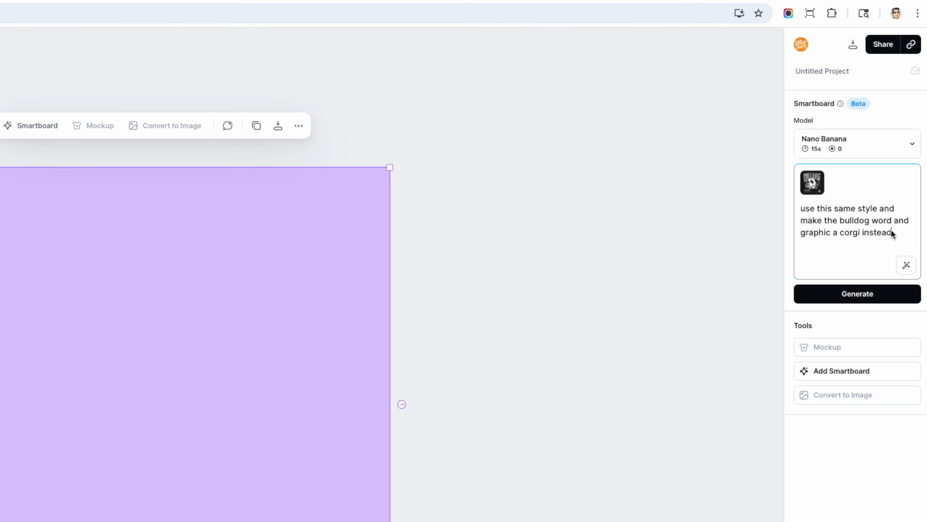
pyautogui.click(905, 267)
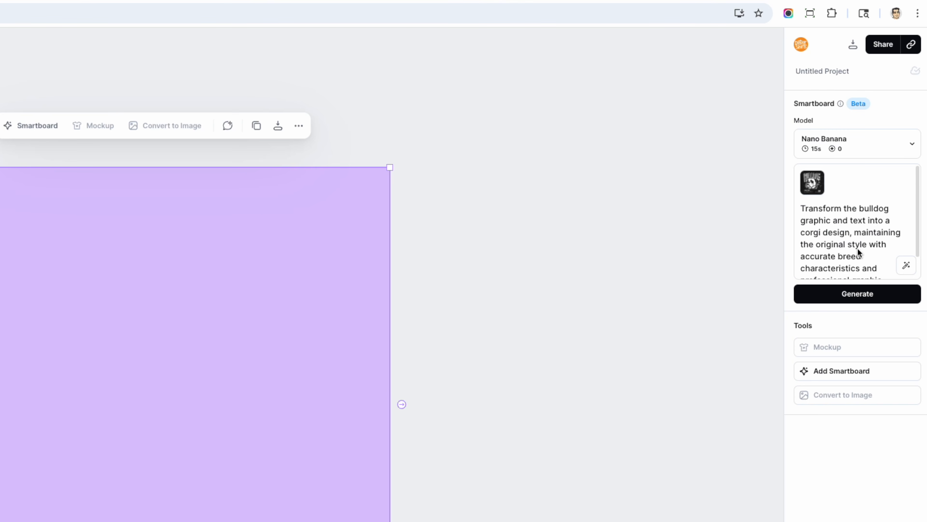
pyautogui.scroll(-1, 867, 250)
pyautogui.scroll(-1, 863, 253)
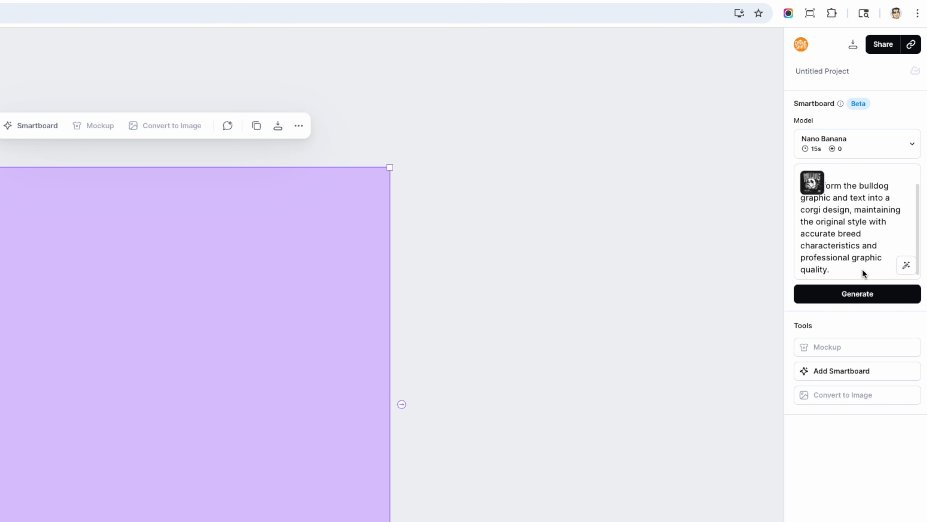
# - Generate the corgi variation with Nano Banana and compare it with the original bulldog design
pyautogui.click(859, 295)
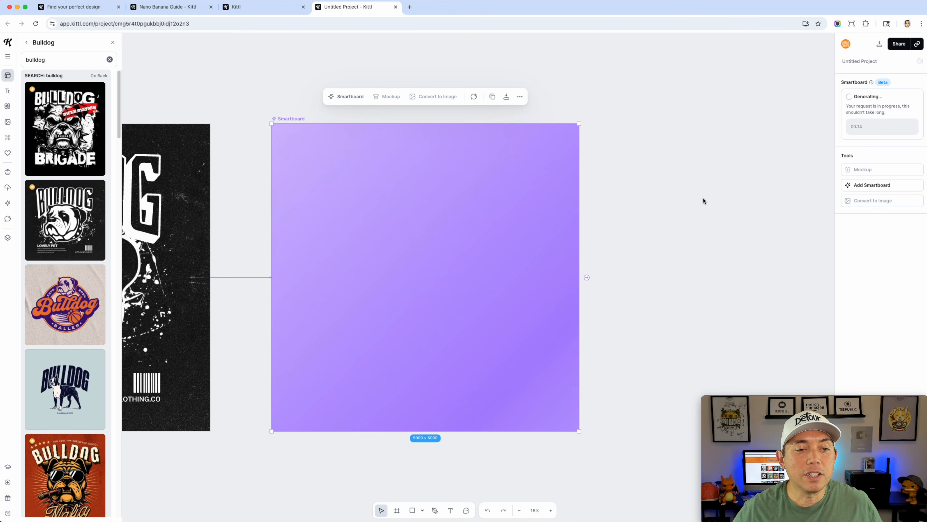
pyautogui.scroll(-3, 68, 325)
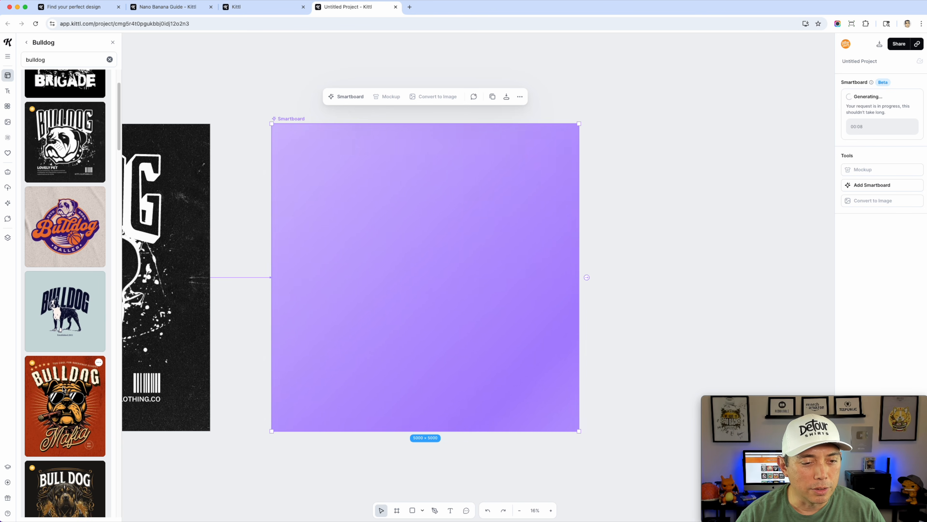
pyautogui.scroll(-5, 65, 366)
pyautogui.scroll(-2, 64, 425)
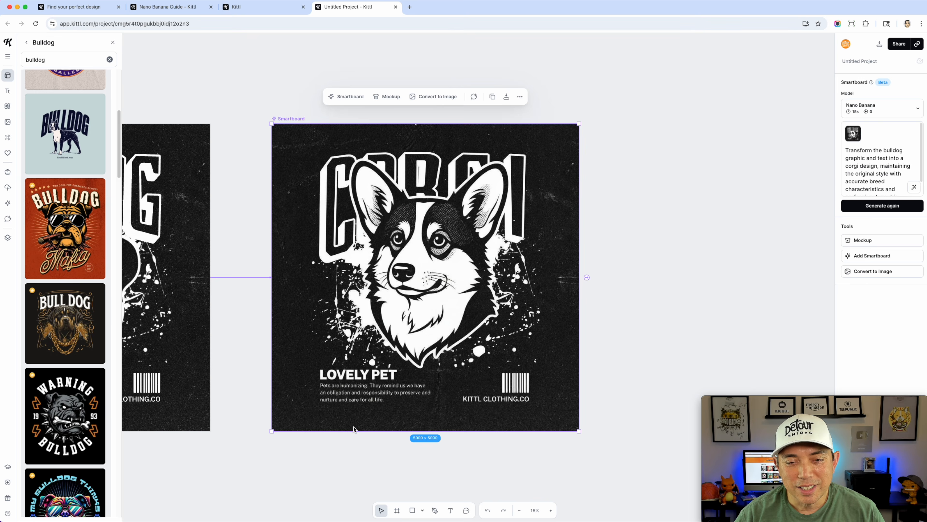
pyautogui.scroll(-5, 257, 441)
pyautogui.moveTo(231, 463); pyautogui.dragTo(366, 367)
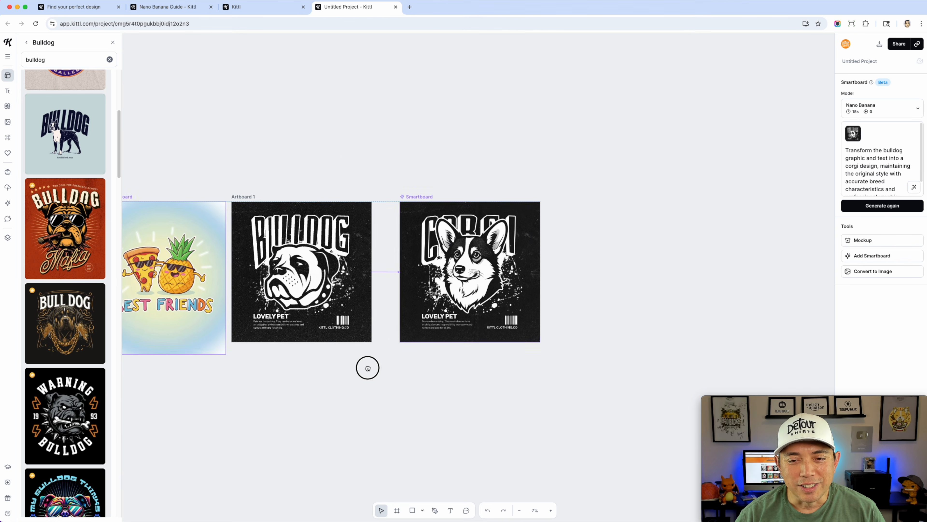
pyautogui.scroll(5, 373, 337)
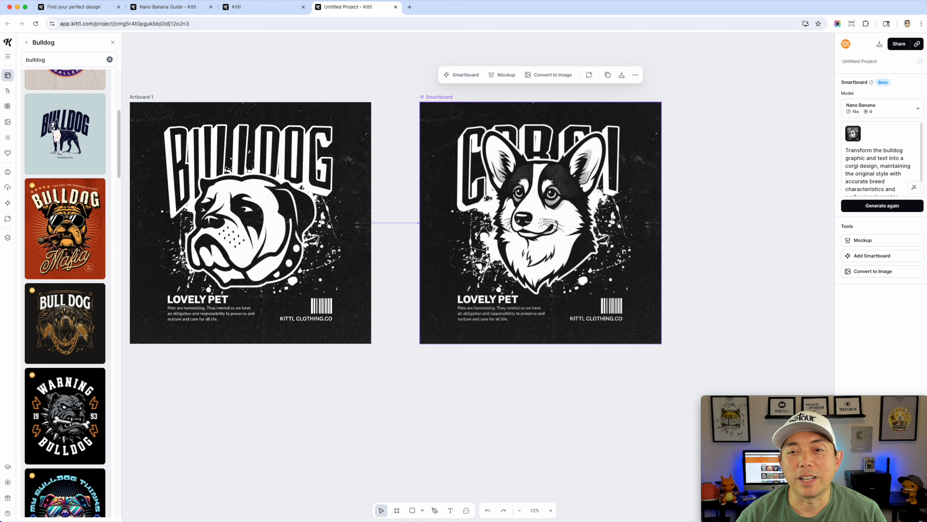
pyautogui.scroll(5, 237, 186)
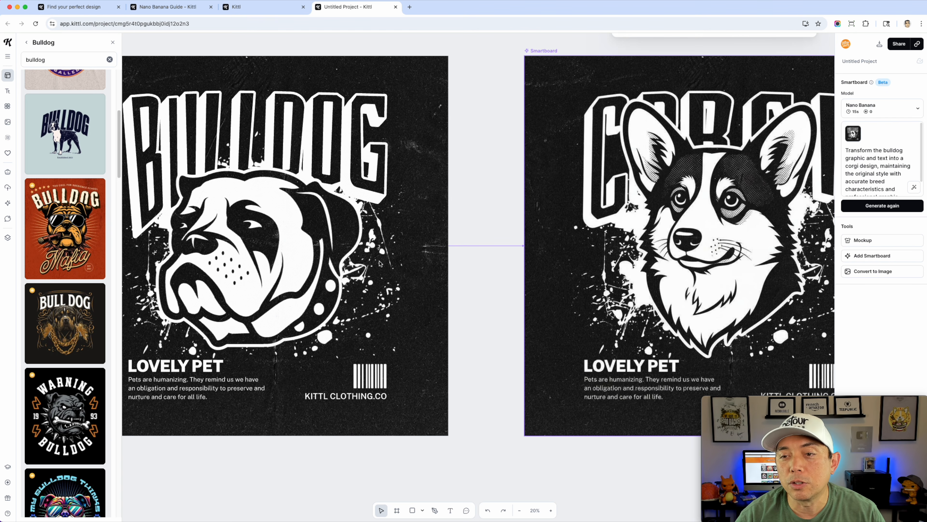
pyautogui.scroll(-1, 380, 296)
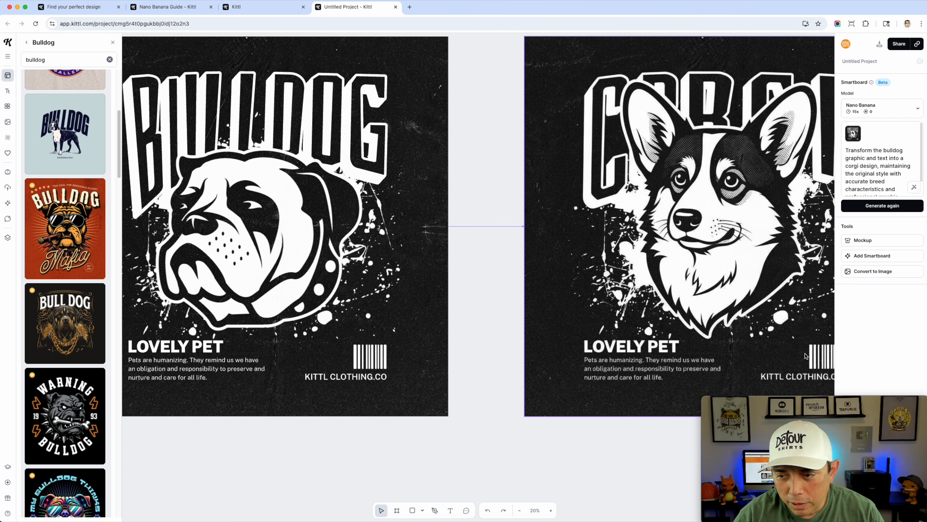
pyautogui.scroll(-2, 476, 239)
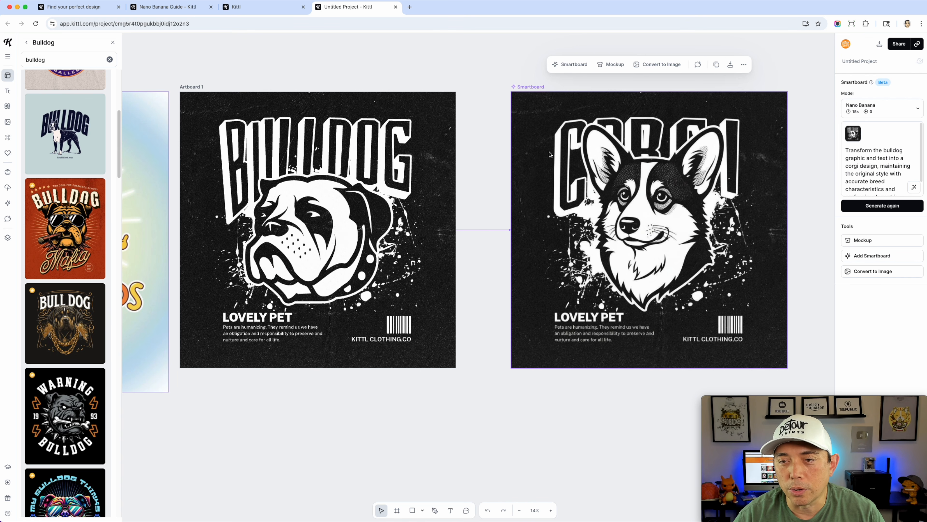
pyautogui.scroll(-1, 243, 374)
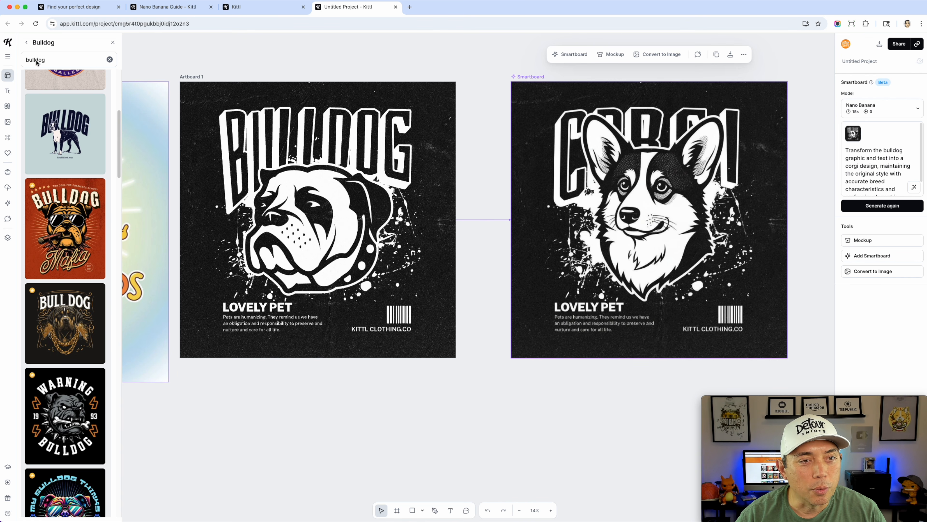
# - Search the T-shirt templates for "american mom" instead of bulldog
pyautogui.doubleClick(46, 61)
pyautogui.click(34, 44)
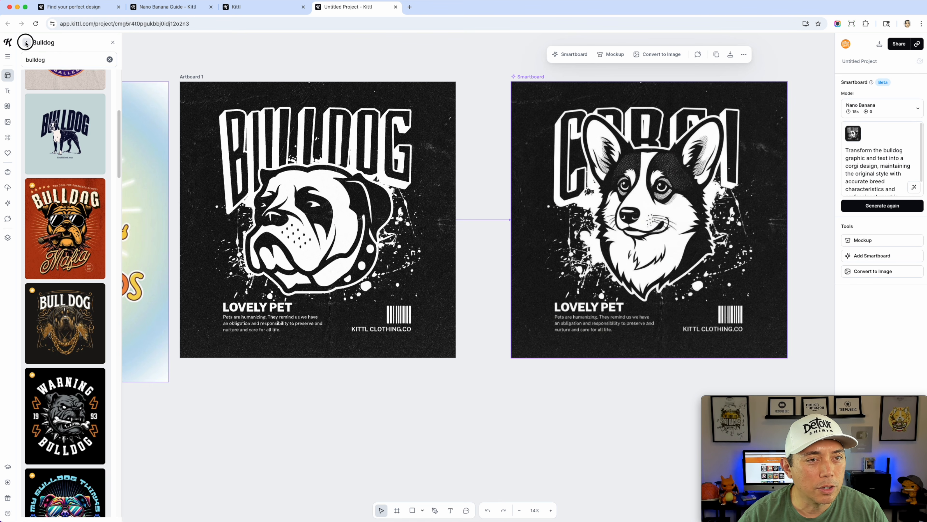
pyautogui.doubleClick(41, 60)
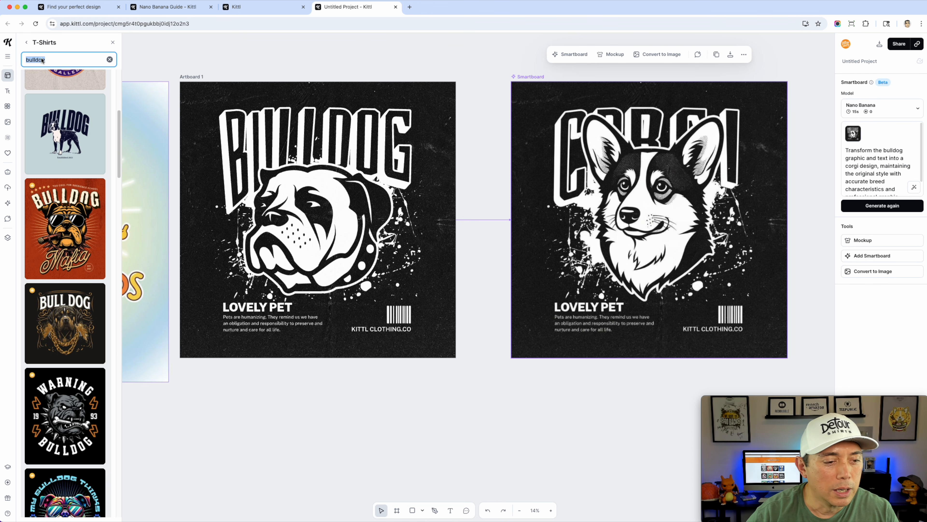
pyautogui.write('ame')
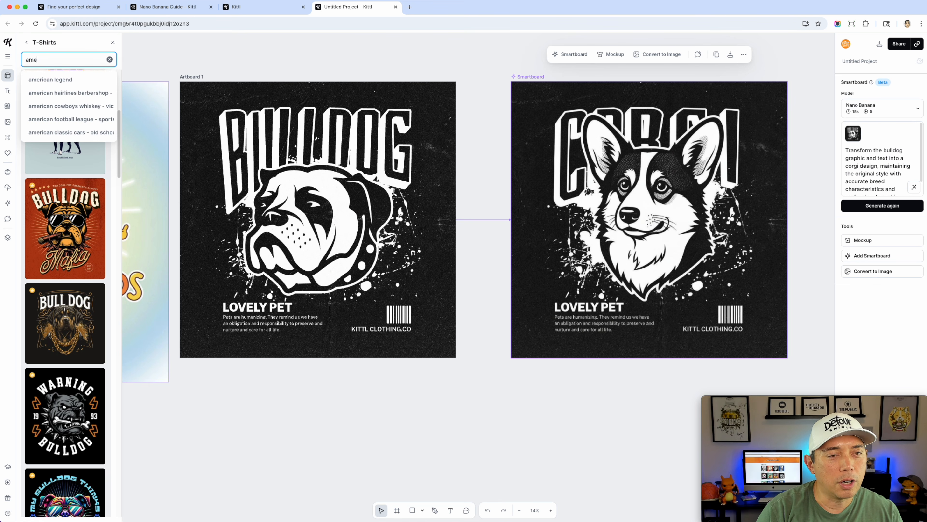
pyautogui.write('rican mom')
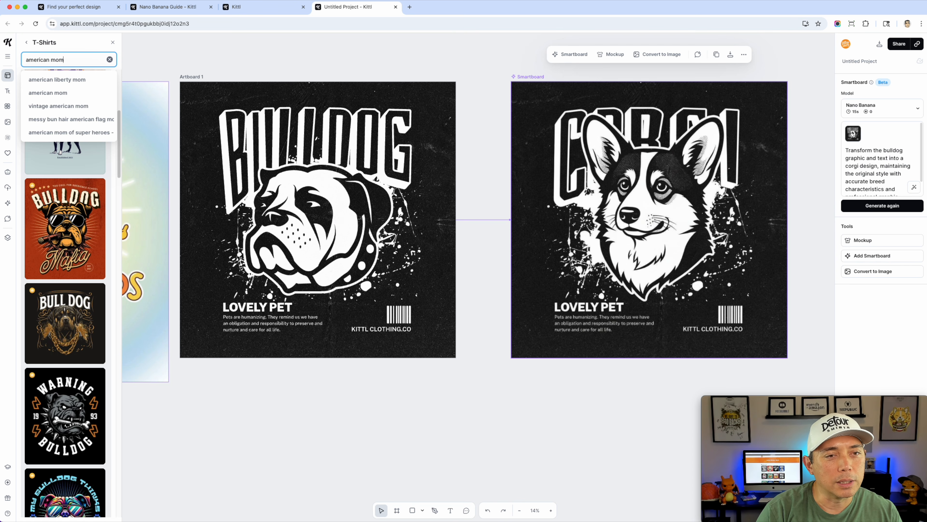
pyautogui.press('Return')
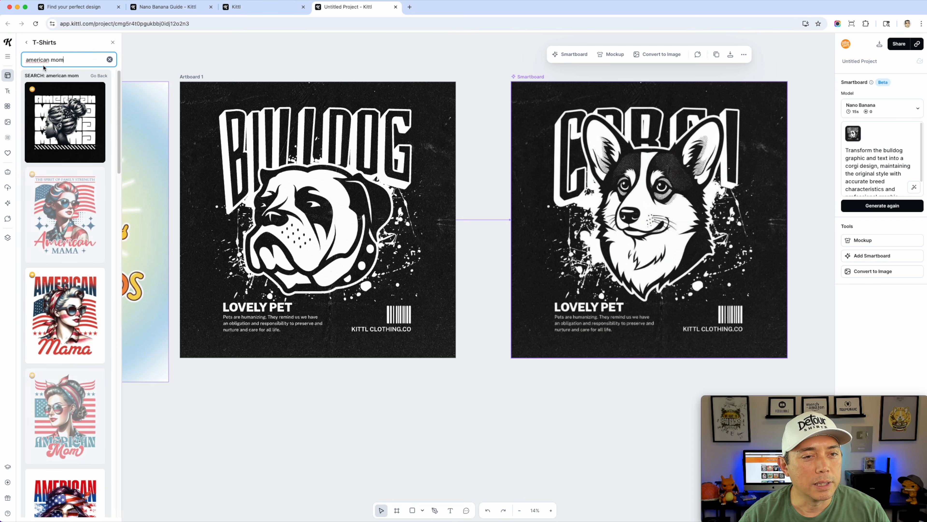
# - Add the "AMERICAN MOM" template with the messy bun hair and American flag sunglasses to the project
pyautogui.scroll(-8, 53, 292)
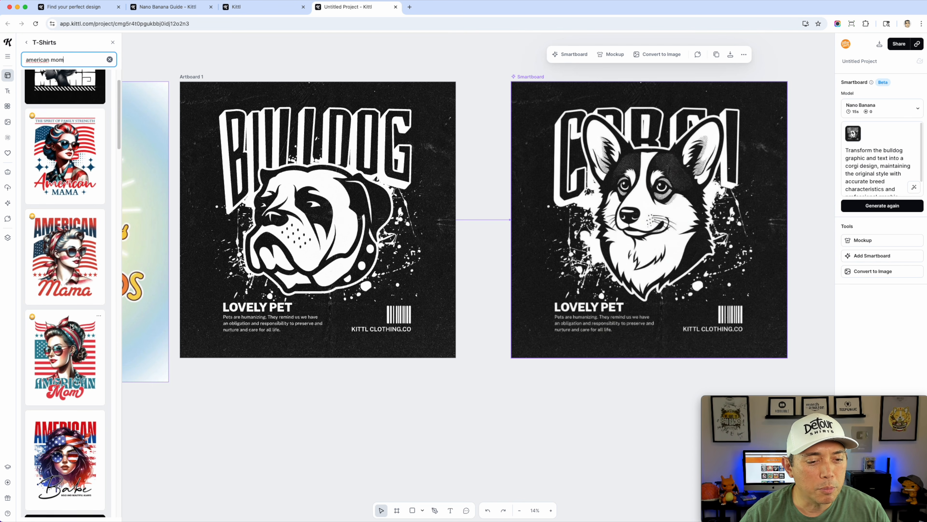
pyautogui.scroll(-12, 70, 326)
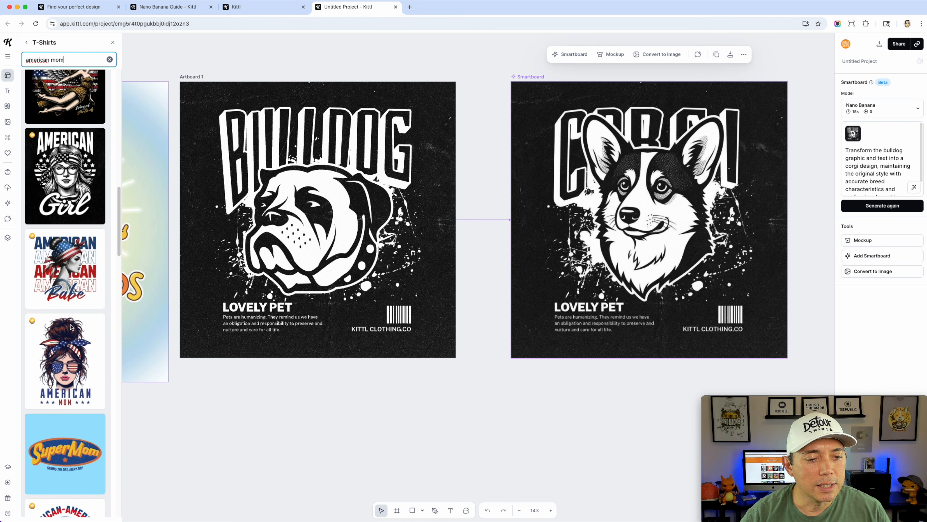
pyautogui.click(69, 321)
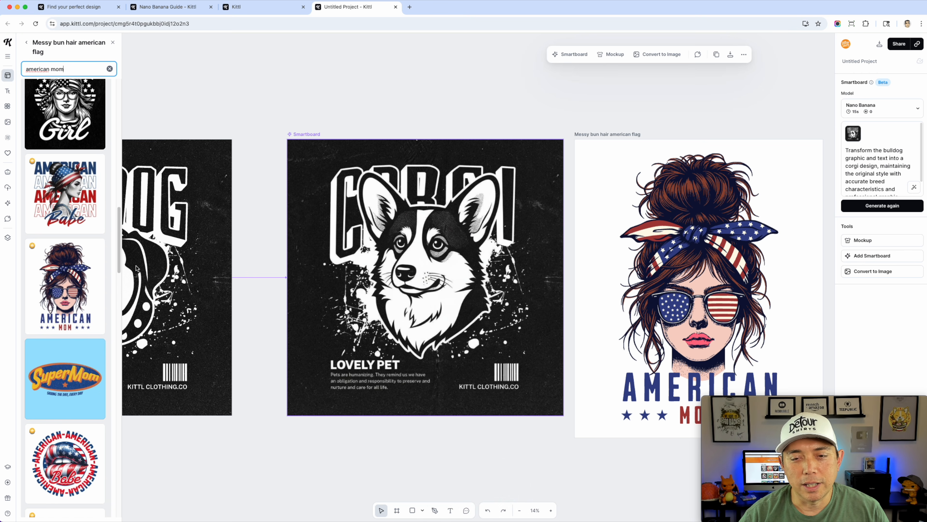
pyautogui.click(686, 105)
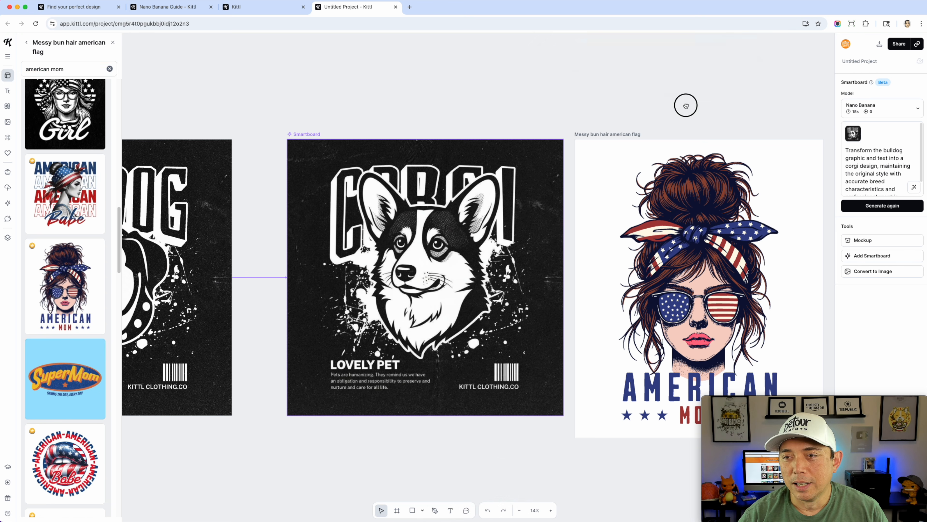
# - Reload the project page in the browser
pyautogui.click(746, 122)
pyautogui.moveTo(745, 122); pyautogui.dragTo(456, 110)
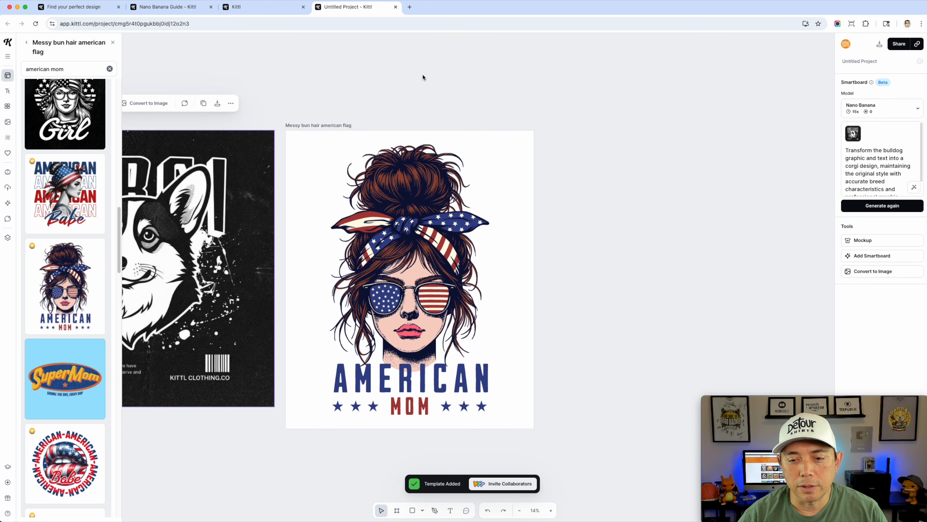
pyautogui.moveTo(536, 279); pyautogui.dragTo(651, 245)
pyautogui.moveTo(418, 93); pyautogui.dragTo(453, 103)
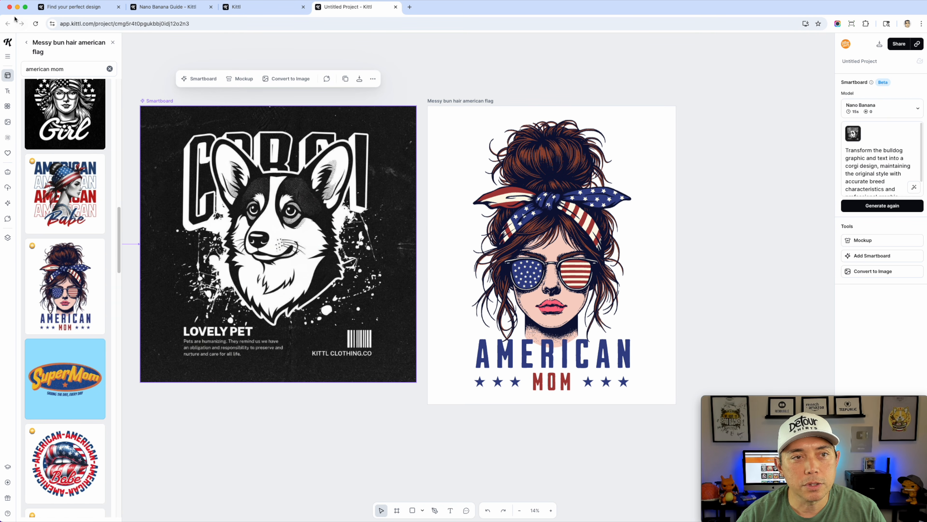
pyautogui.click(36, 24)
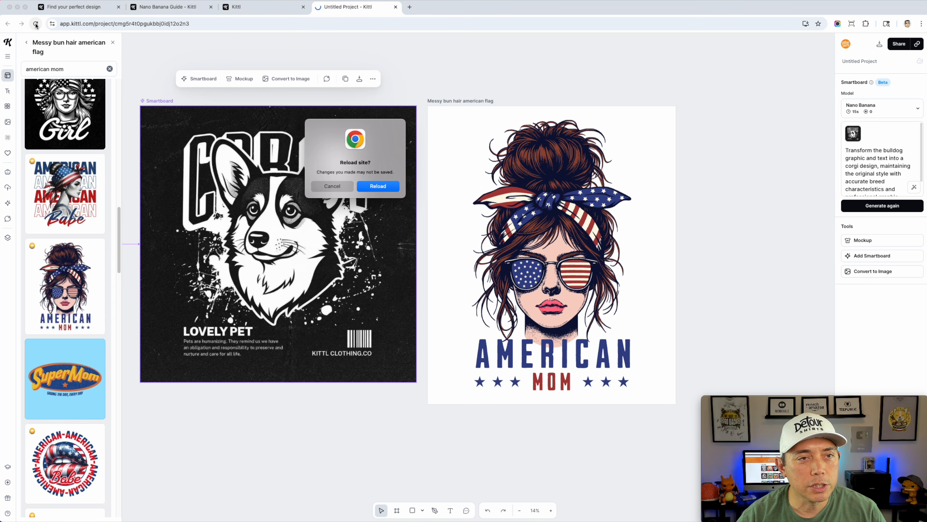
pyautogui.click(365, 186)
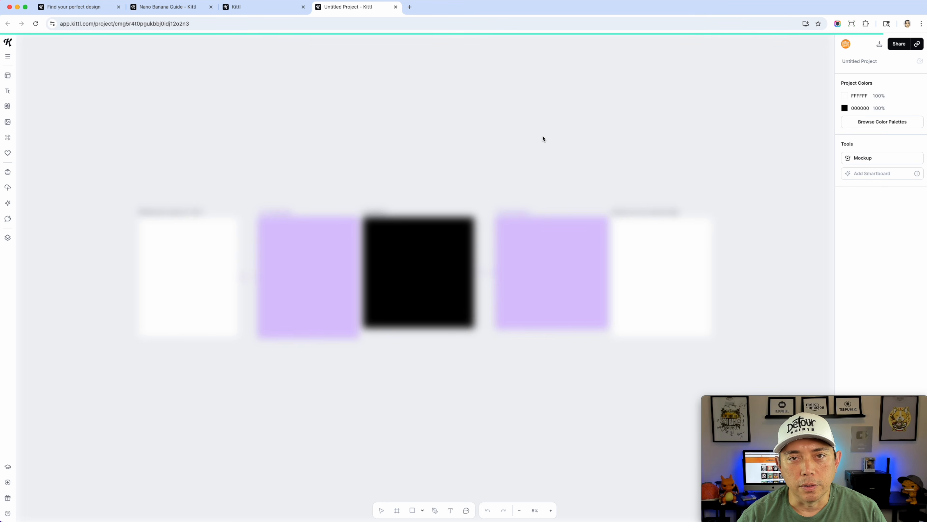
# - Move the "AMERICAN MOM" artboard to the empty canvas area below the bulldog artboard
pyautogui.moveTo(654, 212); pyautogui.dragTo(408, 362)
pyautogui.scroll(-7, 451, 347)
pyautogui.scroll(5, 457, 176)
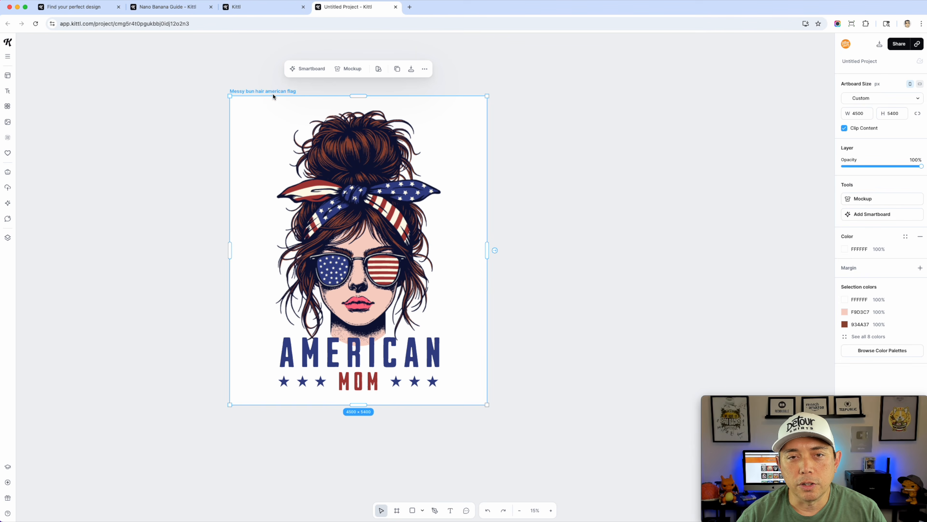
# - Add a smartboard linked to the "AMERICAN MOM" artboard and start its prompt with "Instead of American Mom do Brazil Mom"
pyautogui.click(249, 79)
pyautogui.click(252, 91)
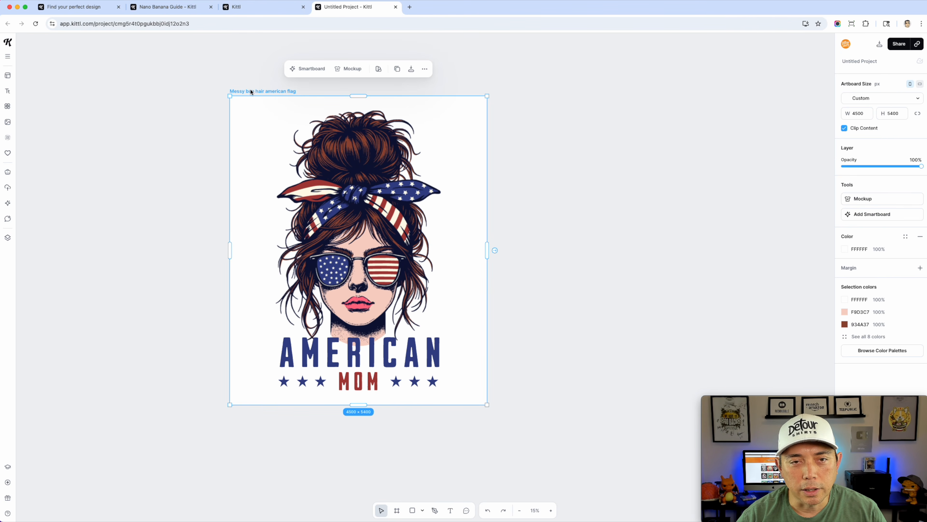
pyautogui.click(495, 251)
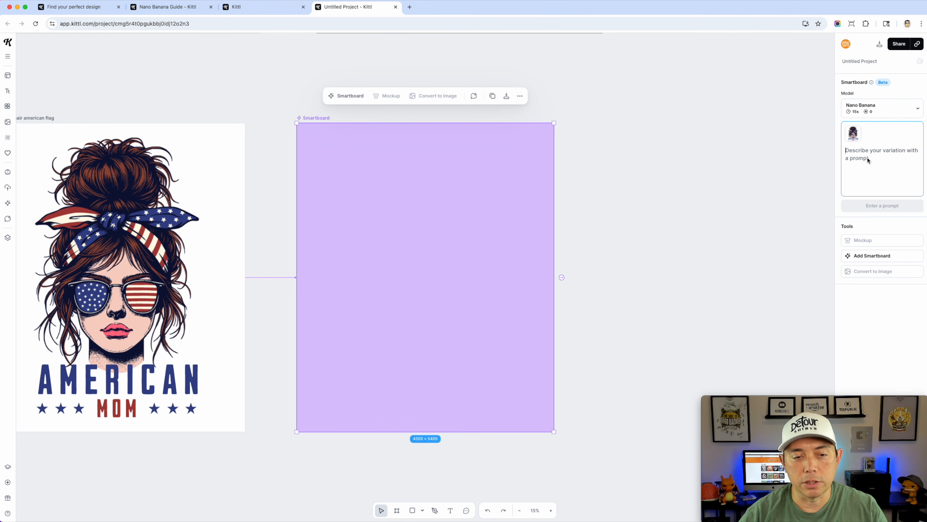
pyautogui.write('Ins')
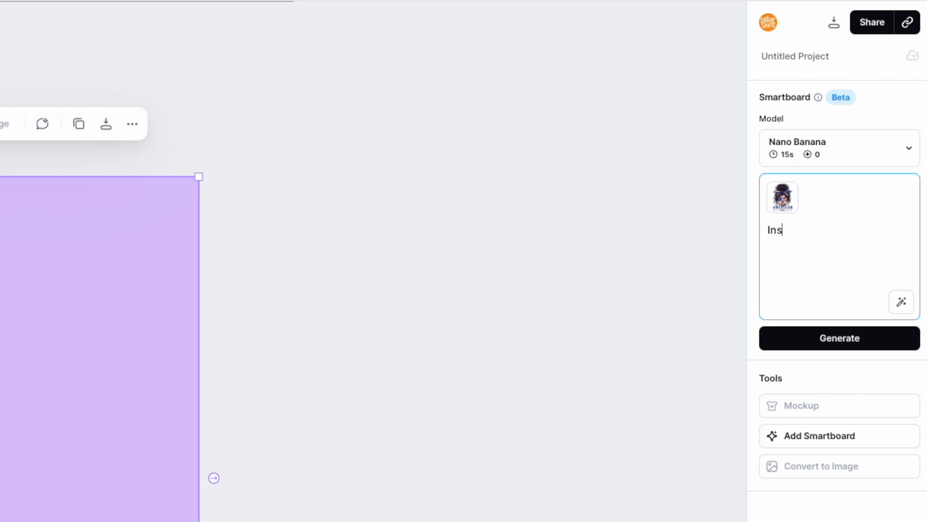
pyautogui.write('tead of American Mom do Brazil')
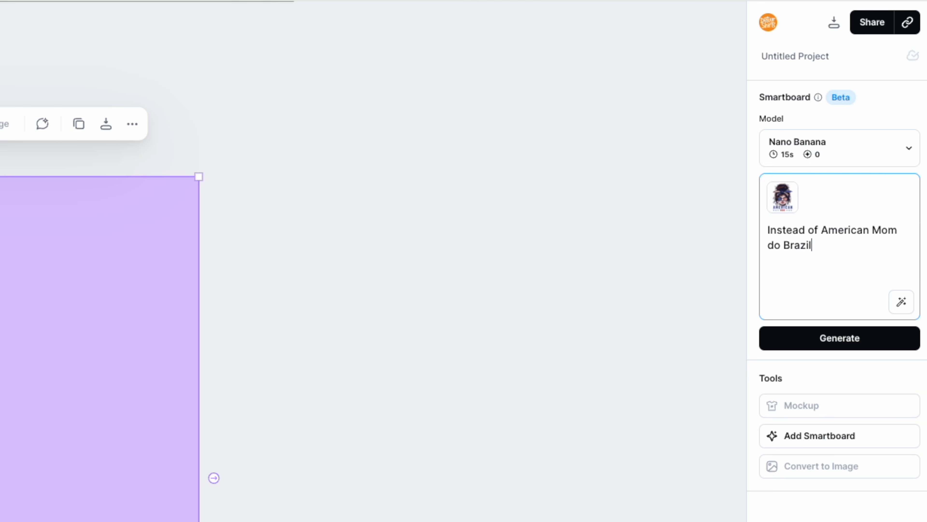
pyautogui.write(' Mom')
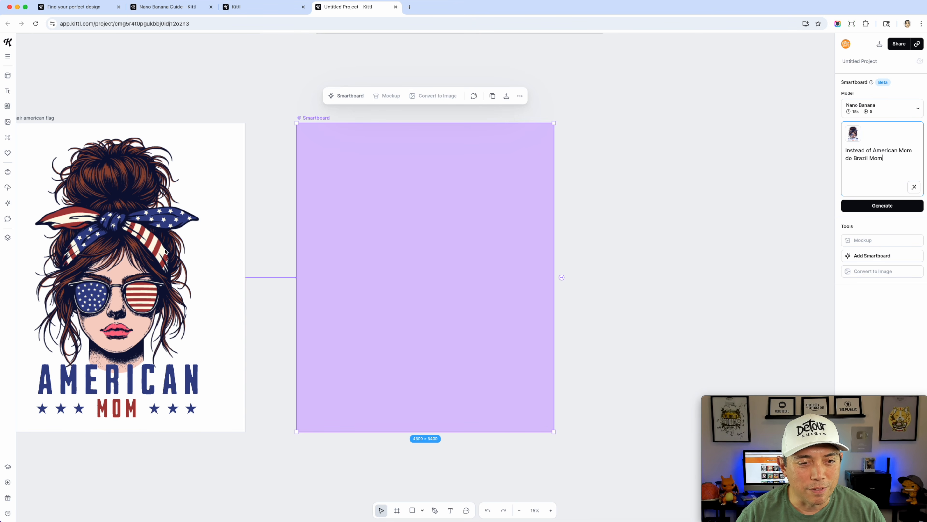
# - Extend the prompt with "Use the brazil flag instead of the US flag for the glasses and scarf/headband"
pyautogui.write('. ')
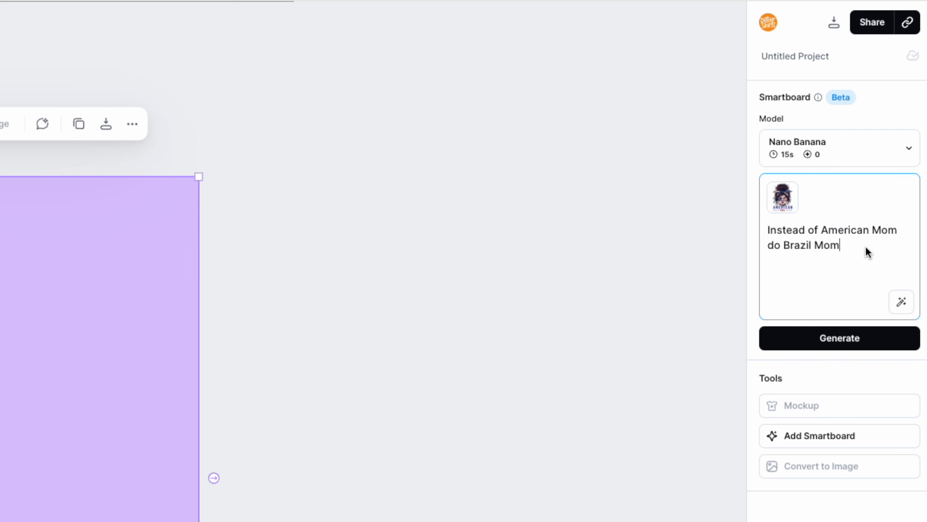
pyautogui.write('Use the fbrazil fla')
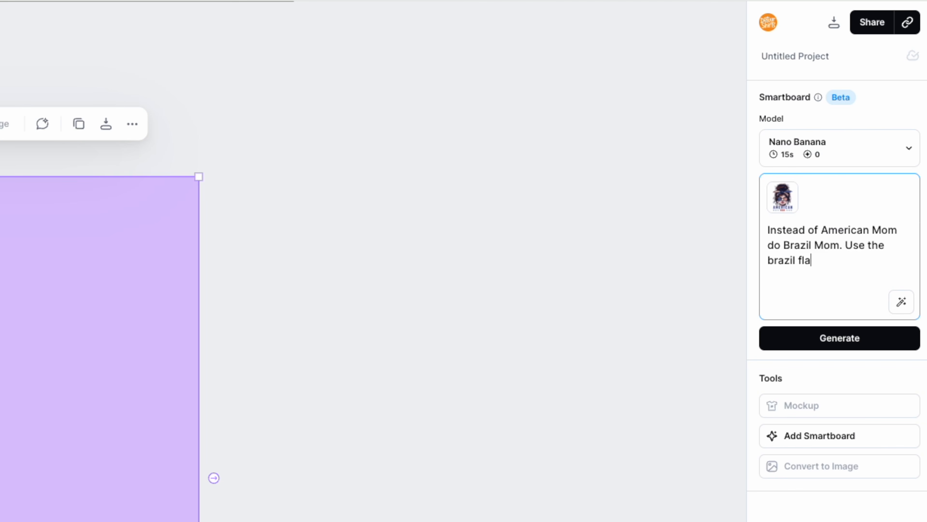
pyautogui.write('g instead of the US flag for the')
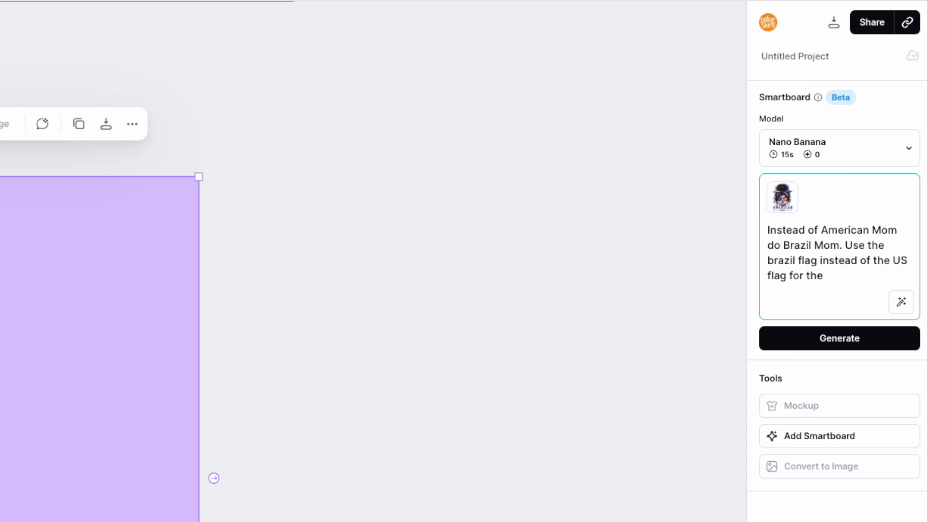
pyautogui.write(' glassea')
pyautogui.write('nd ')
pyautogui.write('sca')
pyautogui.write('r')
pyautogui.write('f')
pyautogui.press('BackSpace')
pyautogui.write('f')
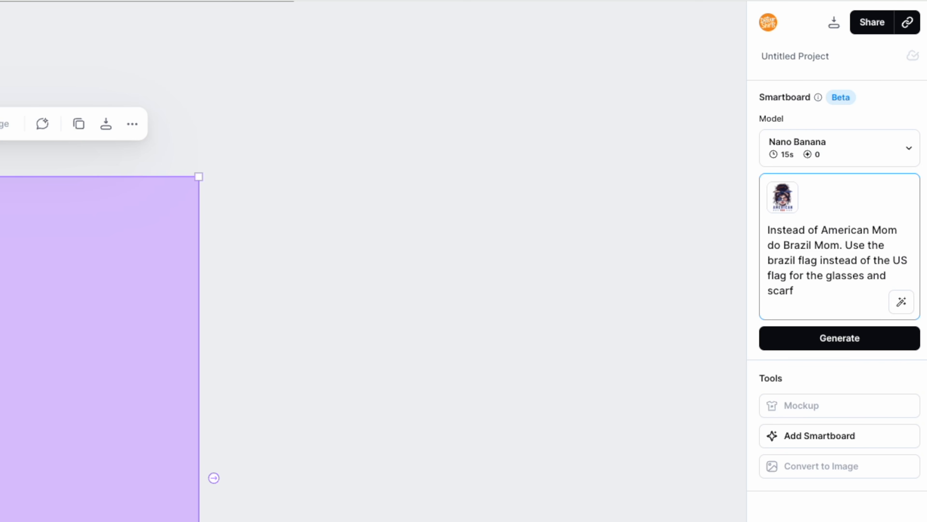
pyautogui.write('/headband')
# - AI-enhance the Brazil Mom prompt, read it through and generate the variation with Nano Banana
pyautogui.click(902, 303)
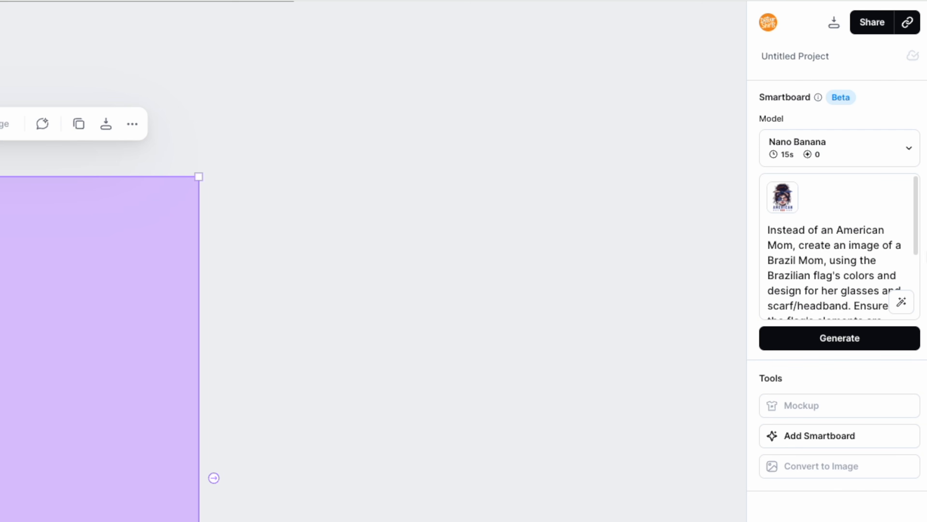
pyautogui.scroll(-5, 867, 234)
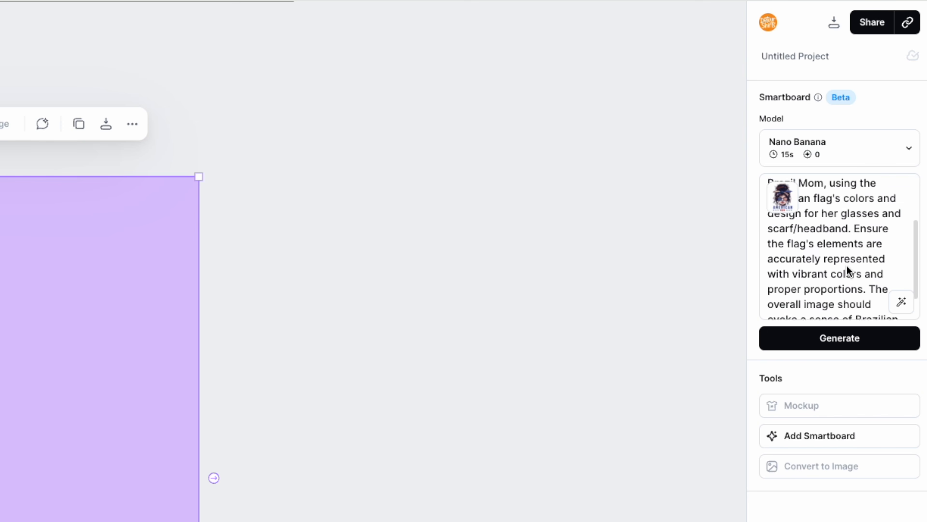
pyautogui.scroll(5, 859, 280)
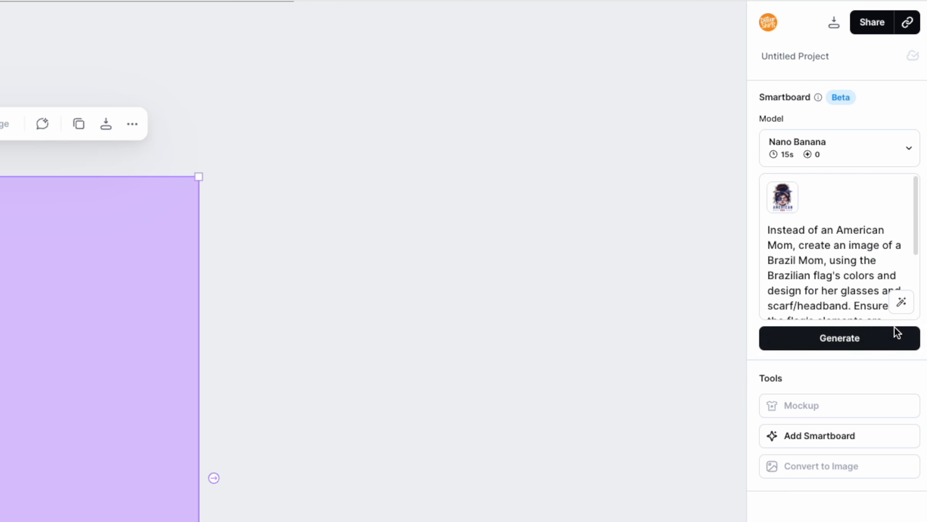
pyautogui.click(867, 337)
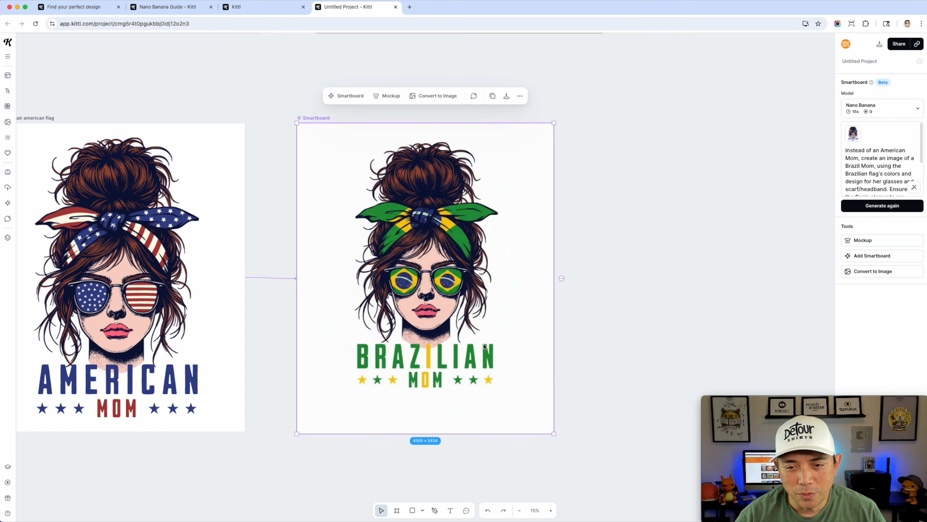
# - Examine the generated Brazilian mom design up close and compare it with the original American mom artboard
pyautogui.click(583, 375)
pyautogui.scroll(5, 420, 300)
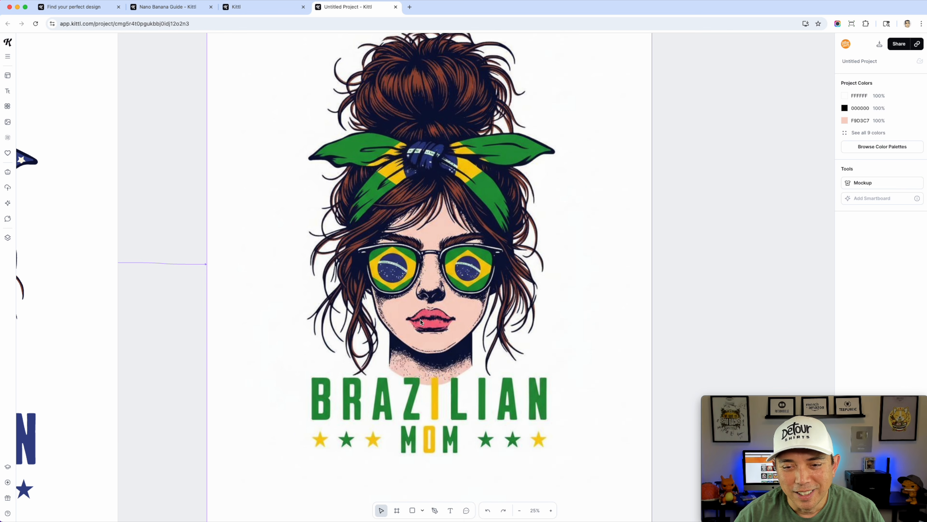
pyautogui.scroll(-2, 440, 398)
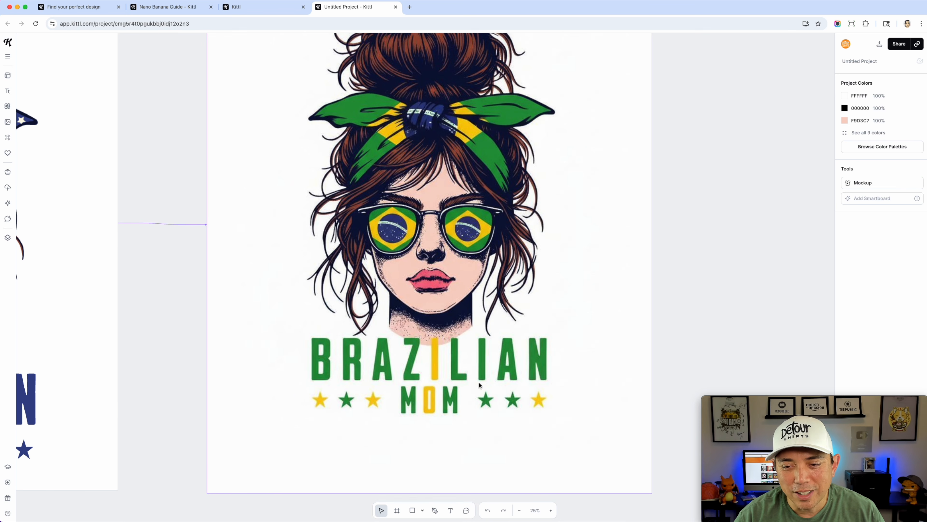
pyautogui.scroll(-3, 499, 372)
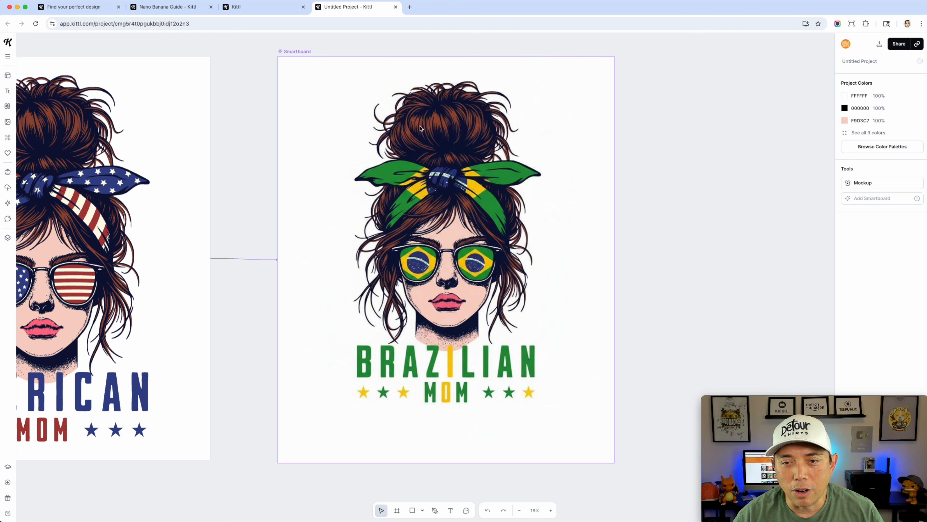
pyautogui.scroll(-1, 209, 271)
pyautogui.scroll(1, 209, 271)
pyautogui.moveTo(209, 271); pyautogui.dragTo(306, 233)
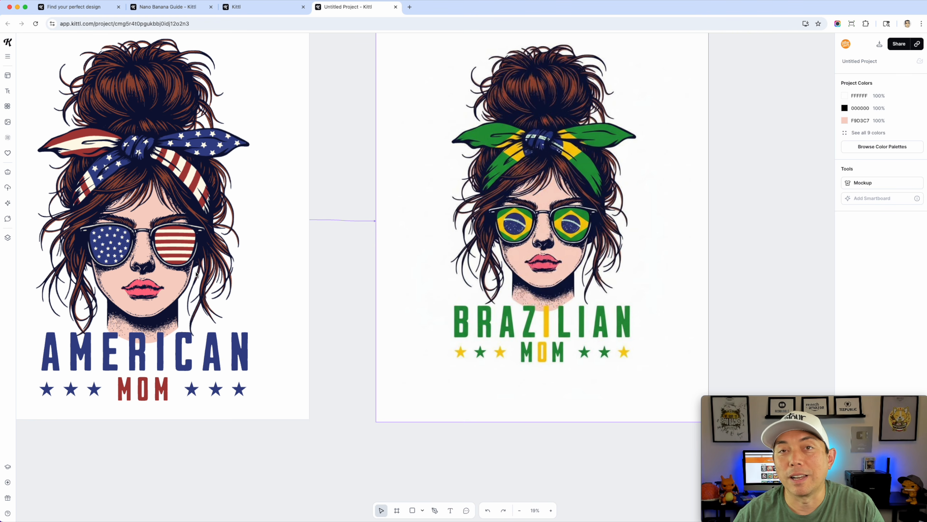
# - Review the other designs on the canvas: the bulldog and corgi boards, the pencil sketch and the pizza and pineapple art
pyautogui.scroll(-5, 323, 228)
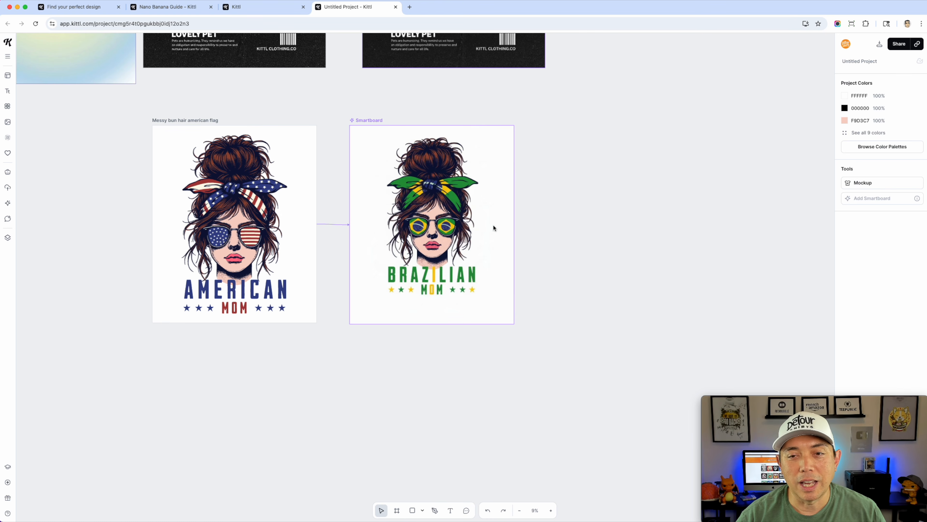
pyautogui.scroll(7, 544, 238)
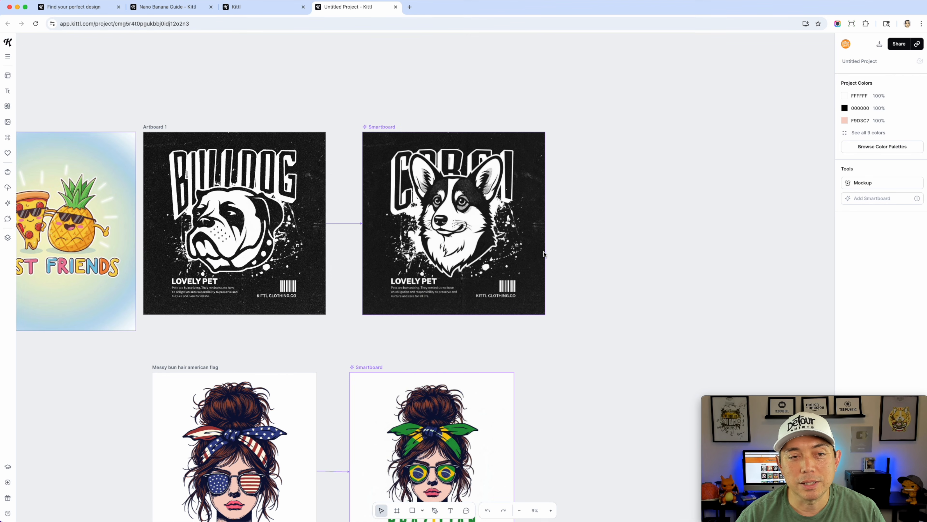
pyautogui.hscroll(-13, 436, 100)
pyautogui.scroll(-3, 437, 99)
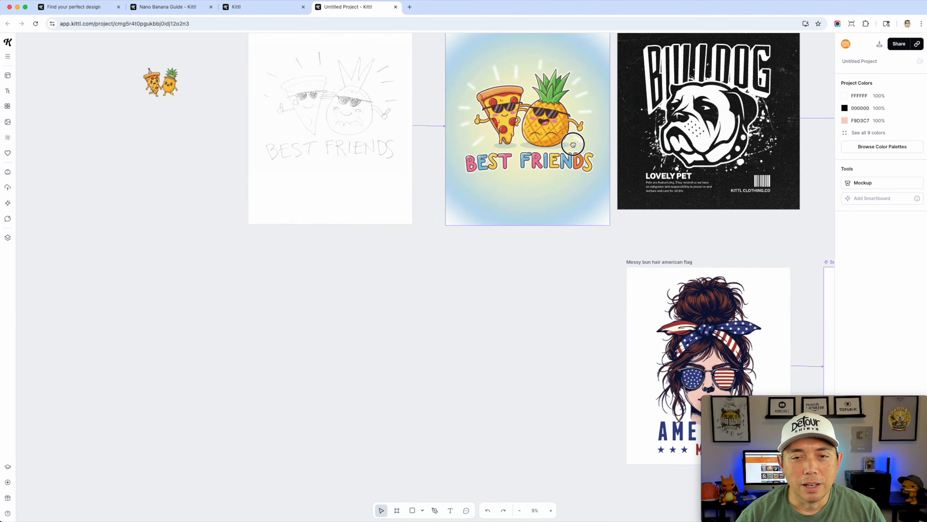
pyautogui.moveTo(574, 144); pyautogui.dragTo(314, 78)
pyautogui.moveTo(336, 199); pyautogui.dragTo(121, 125)
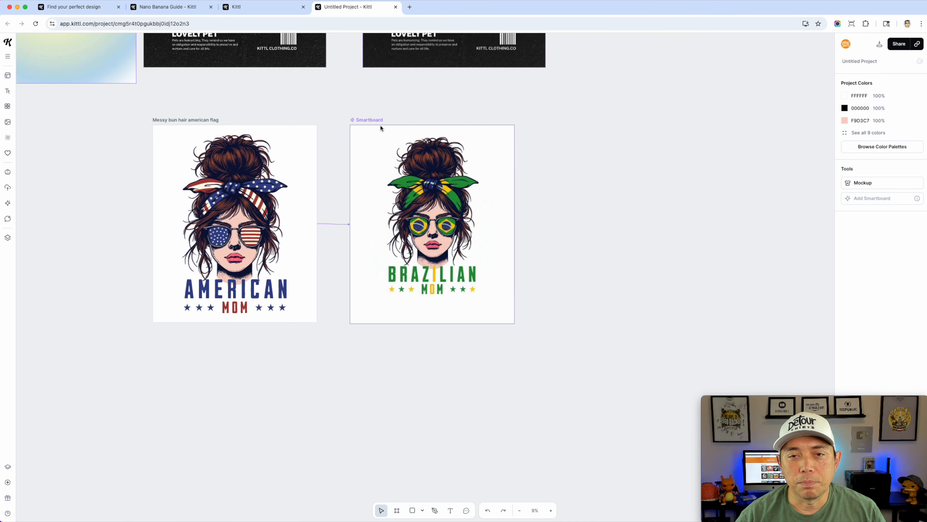
# - Add a smartboard linked to the Brazilian mom design with the prompt "Put this design on a white t-shirt on a brazilian mom"
pyautogui.click(373, 119)
pyautogui.scroll(5, 552, 209)
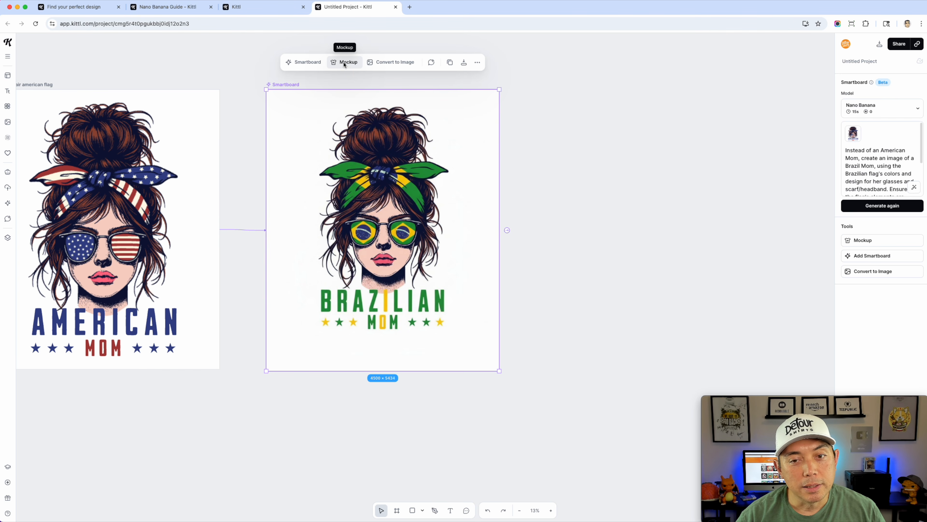
pyautogui.moveTo(509, 230)
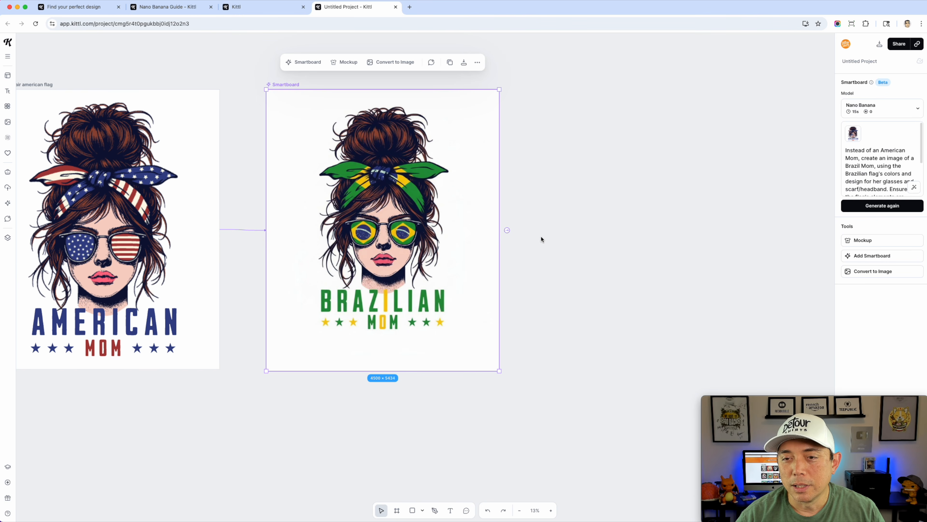
pyautogui.click(508, 231)
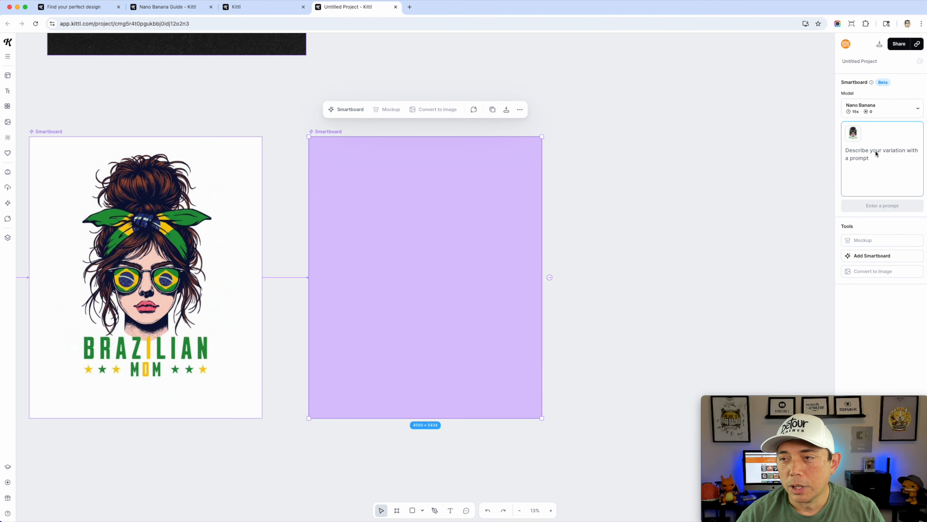
pyautogui.write('Put this design on a white t-shirt on a brazilian mom')
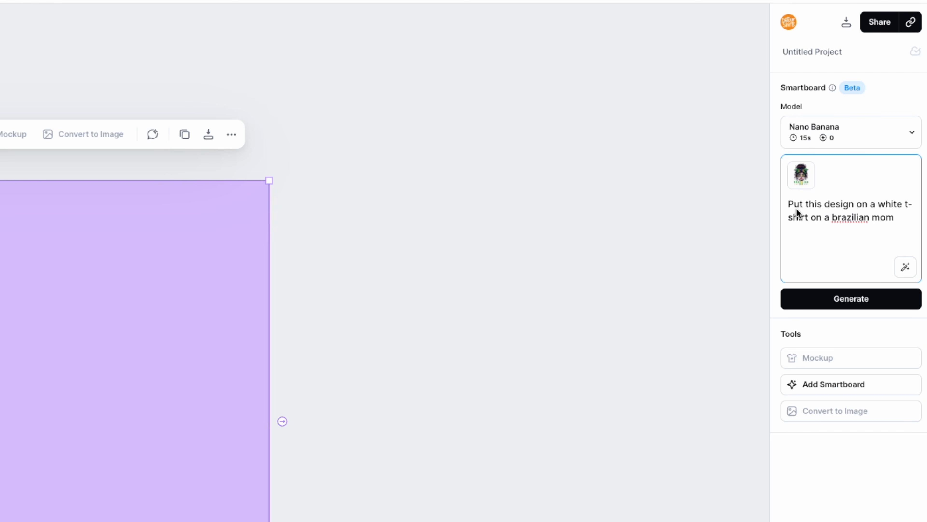
# - AI-enhance the white t-shirt prompt and generate the mockup with Nano Banana
pyautogui.click(857, 207)
pyautogui.click(905, 266)
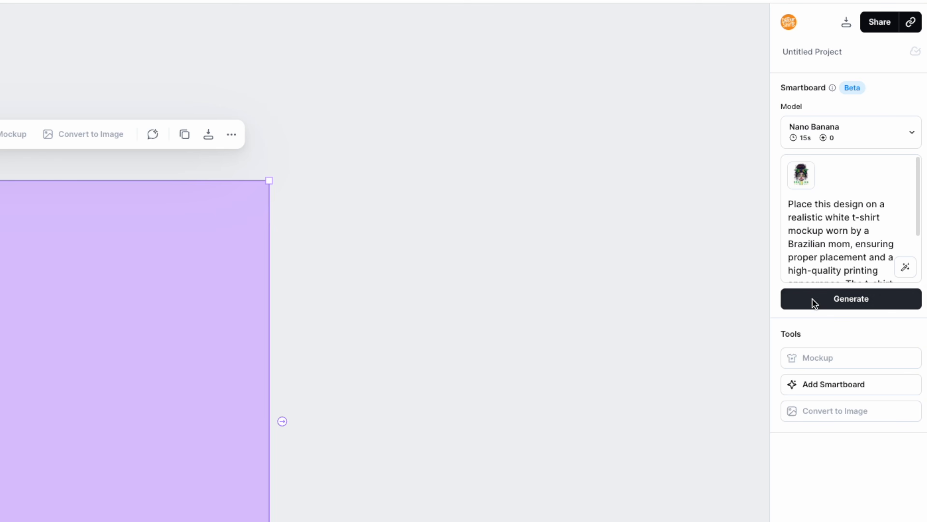
pyautogui.click(857, 299)
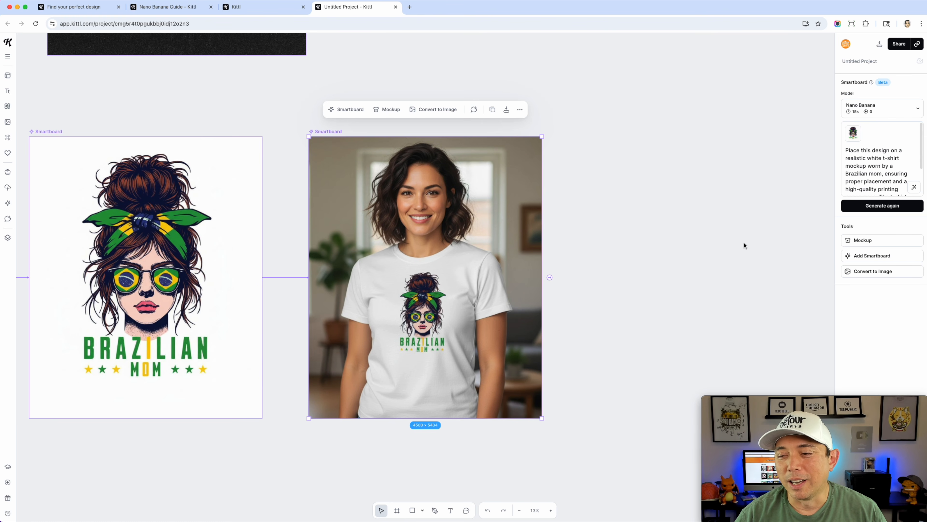
# - Add a smartboard linked to the t-shirt mockup, prompting "Make the mockup with this same woman wearing a white sweatshirt and a different angle and closer"
pyautogui.moveTo(549, 277)
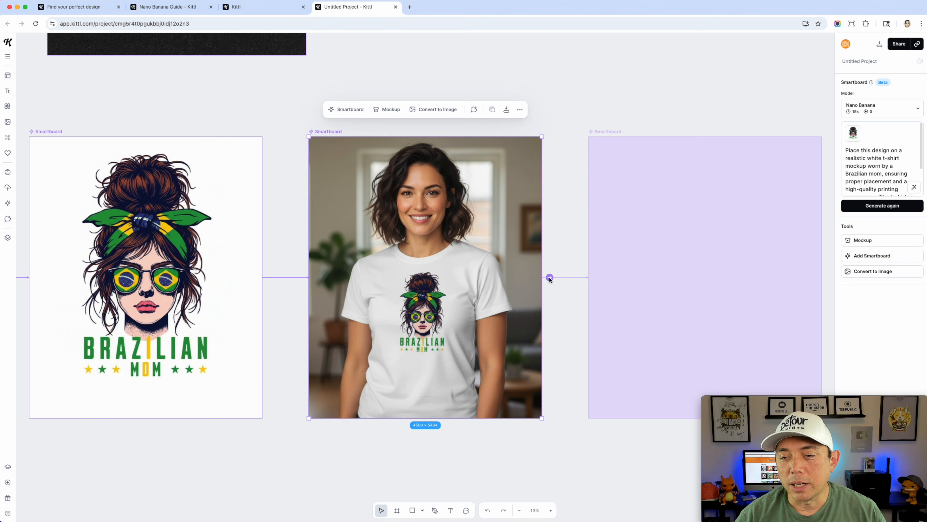
pyautogui.click(550, 278)
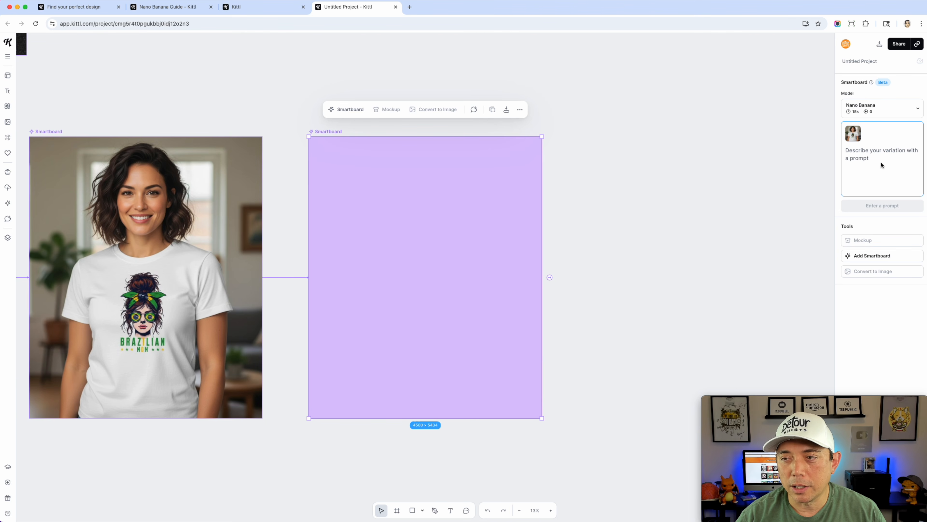
pyautogui.write('Make the mockup with this same woman wearing a white sweatshirt and a different angle and closer')
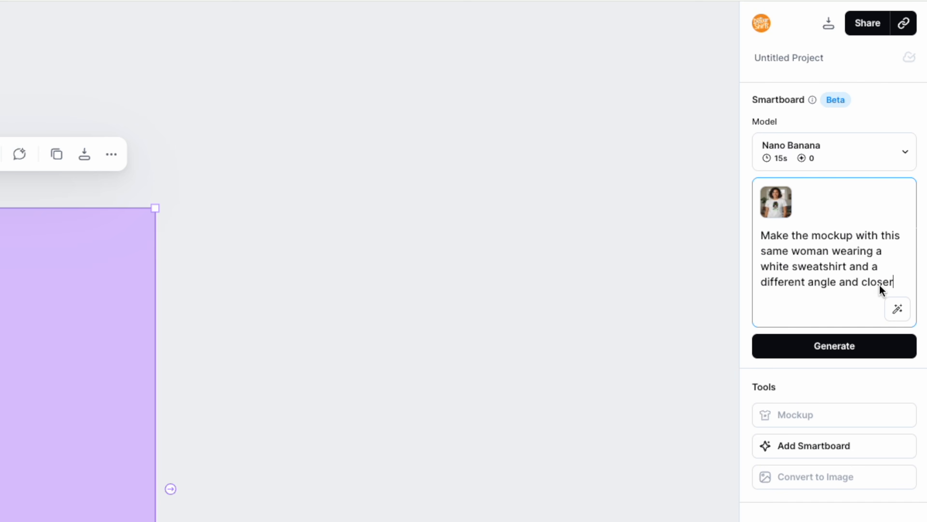
# - AI-enhance the white sweatshirt prompt and generate the closer-angle mockup with Nano Banana
pyautogui.click(898, 309)
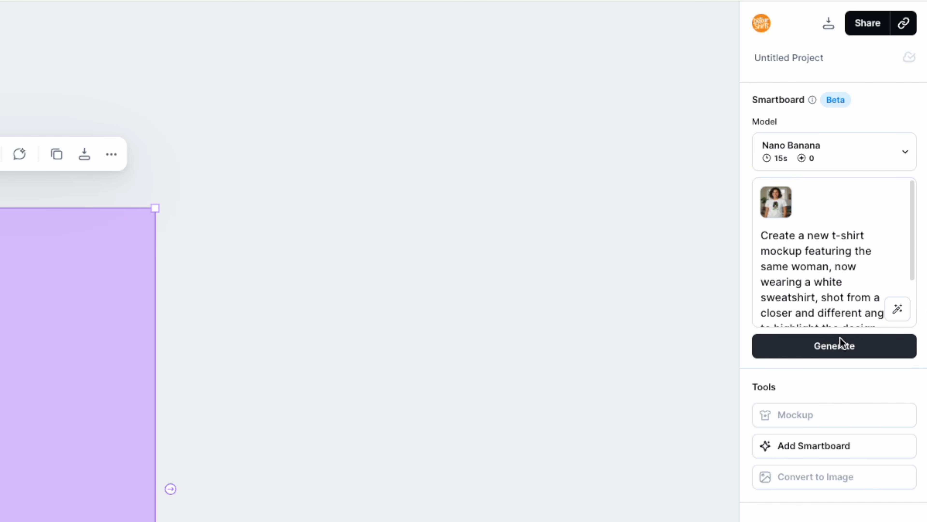
pyautogui.click(843, 345)
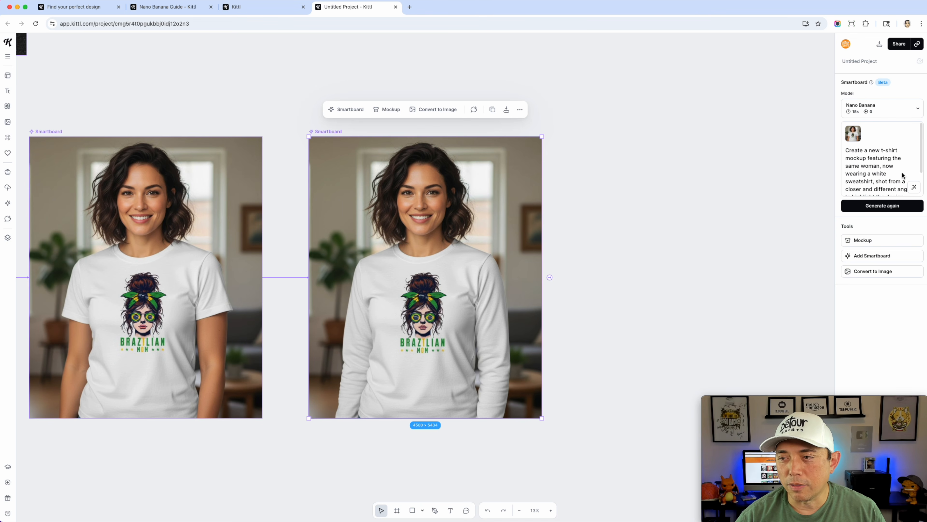
pyautogui.scroll(-2, 903, 175)
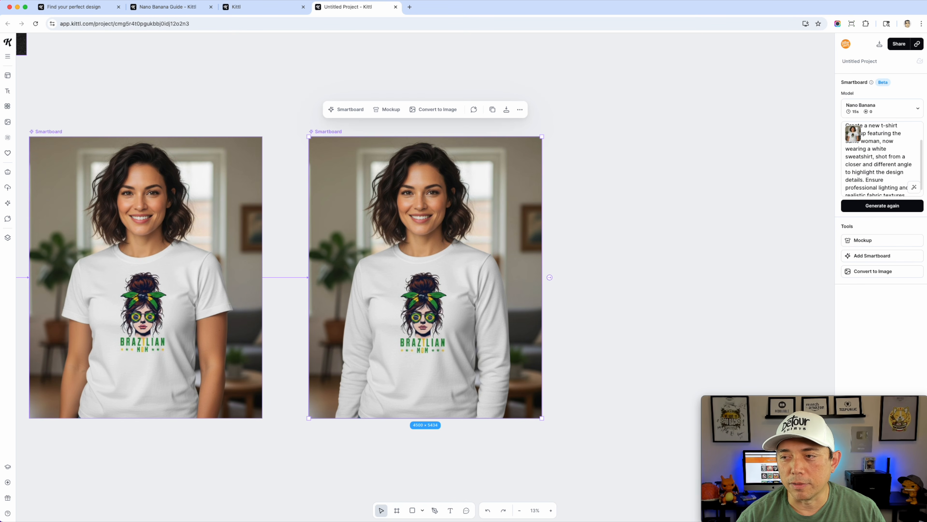
# - Add a smartboard linked to the sweatshirt mockup, prompting "Have the camera angle higher and looking down and have her cooking brazilian food while wearing the sweatshirt"
pyautogui.click(550, 278)
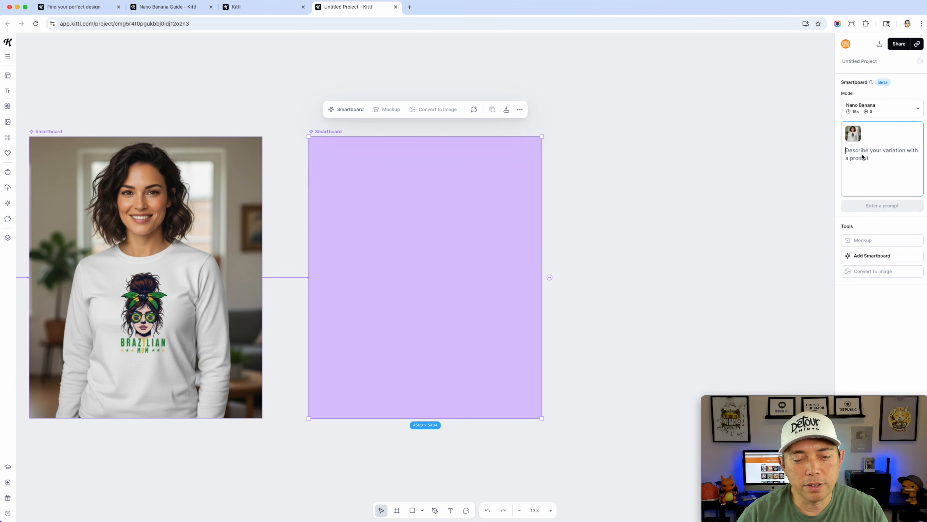
pyautogui.write('Have the camera angle higher and looking down and have her cooking brazilian food while wearing the sweatshirt')
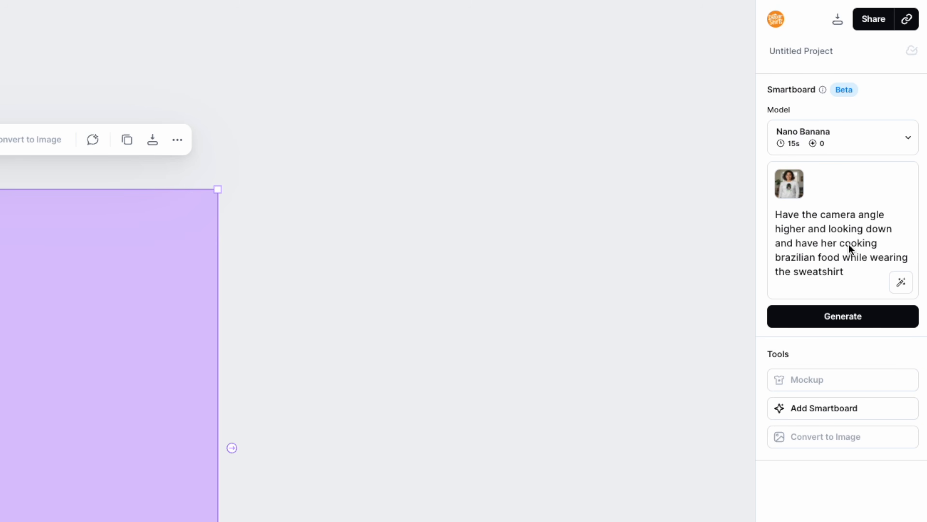
# - AI-enhance the cooking prompt, generate the mockup with Nano Banana and resize its smartboard to about 4969 × 6000
pyautogui.click(900, 282)
pyautogui.click(840, 325)
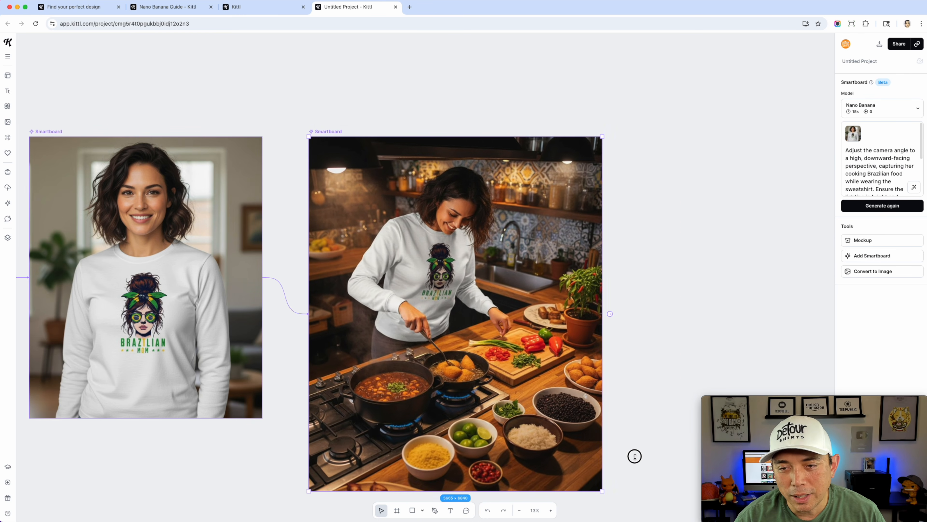
pyautogui.moveTo(635, 456); pyautogui.dragTo(598, 412)
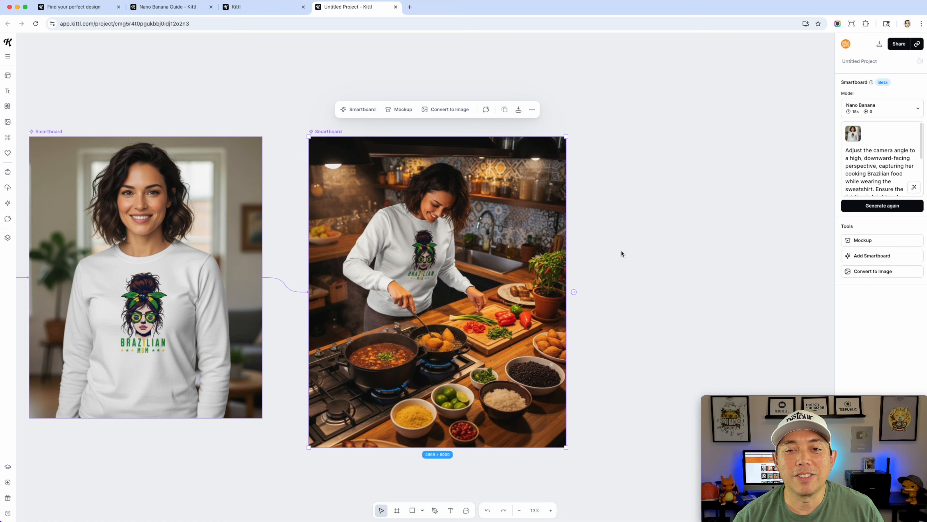
# - Review the whole canvas: the sketch and pizza-pineapple art, the bulldog and corgi boards, and the Brazilian mom design with its mockups
pyautogui.scroll(-3, 601, 299)
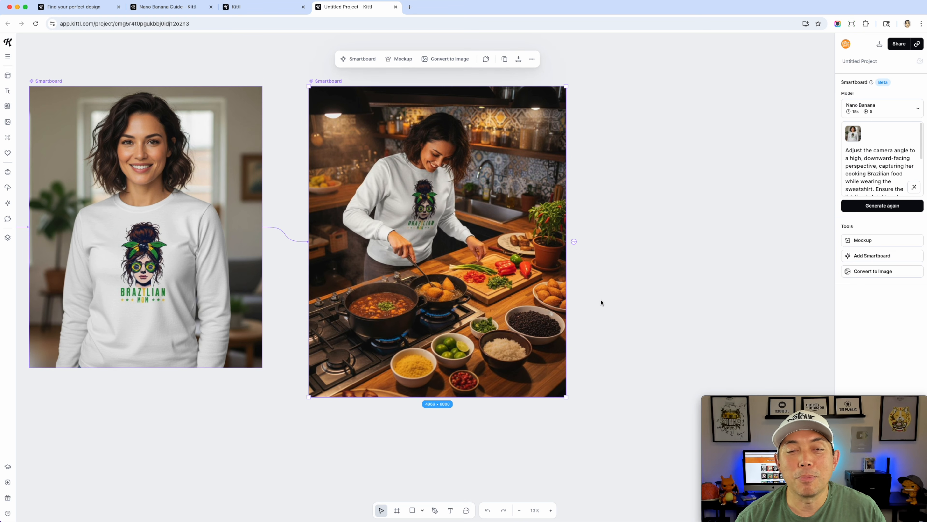
pyautogui.scroll(-5, 601, 303)
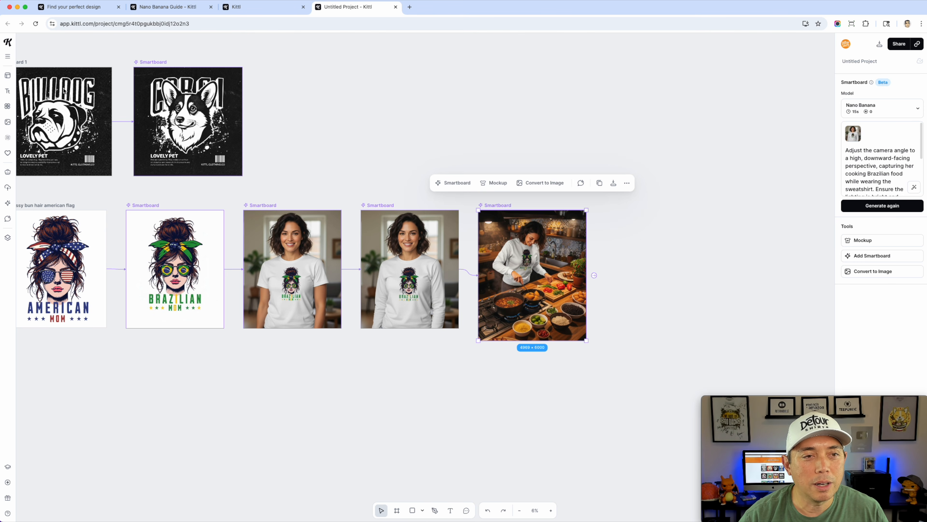
pyautogui.click(314, 133)
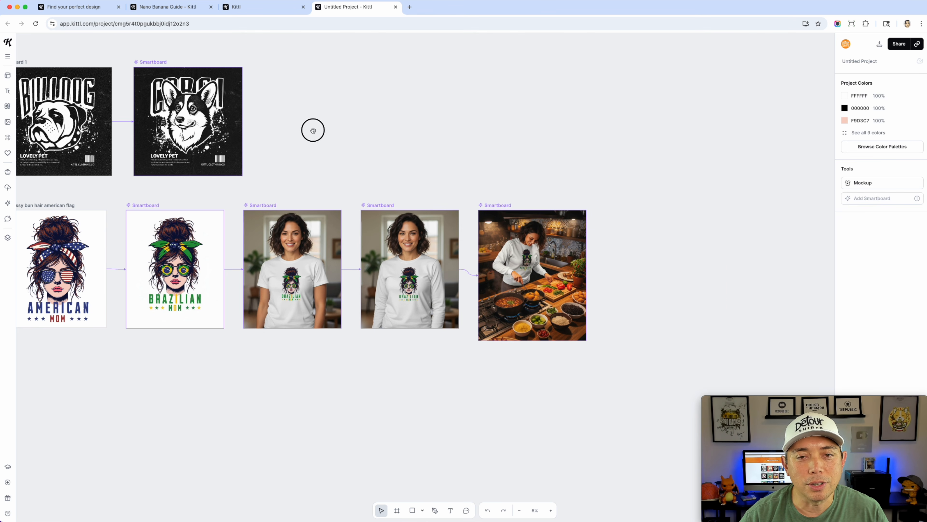
pyautogui.moveTo(311, 130); pyautogui.dragTo(577, 184)
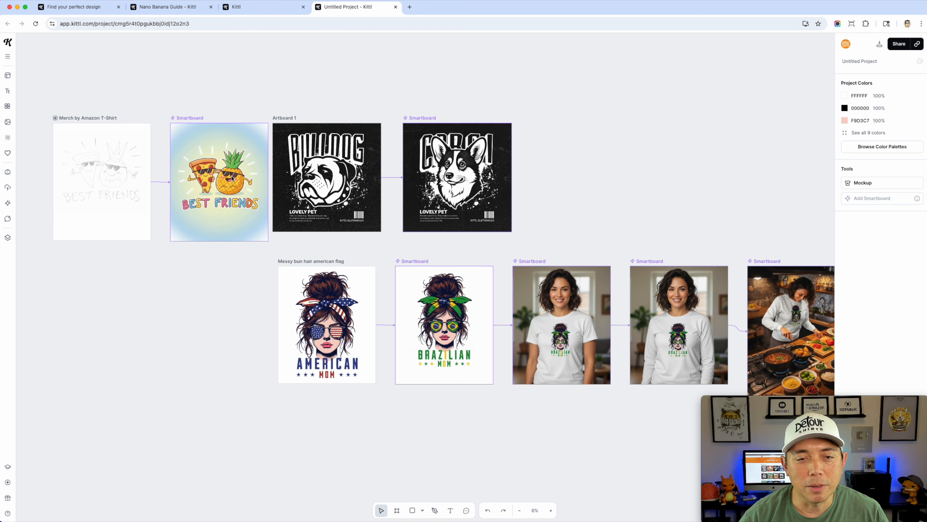
pyautogui.scroll(-1, 159, 229)
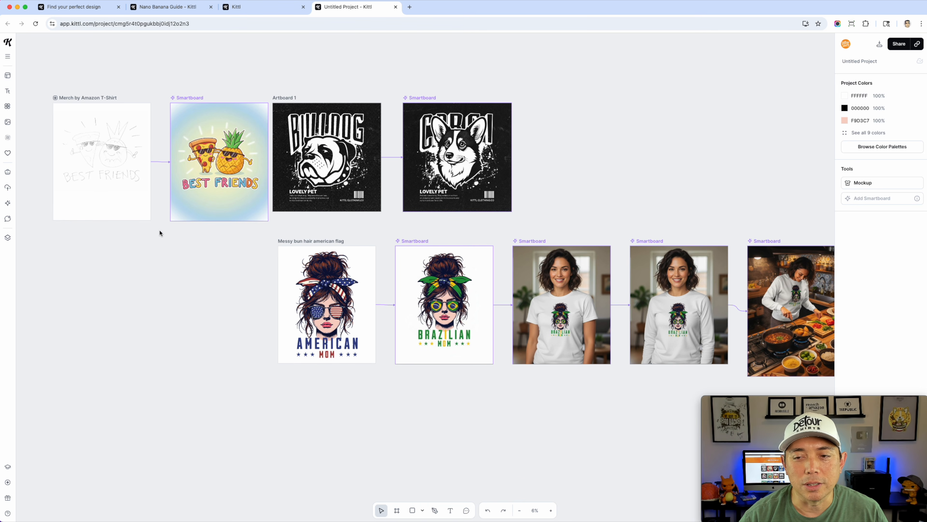
pyautogui.scroll(-3, 159, 230)
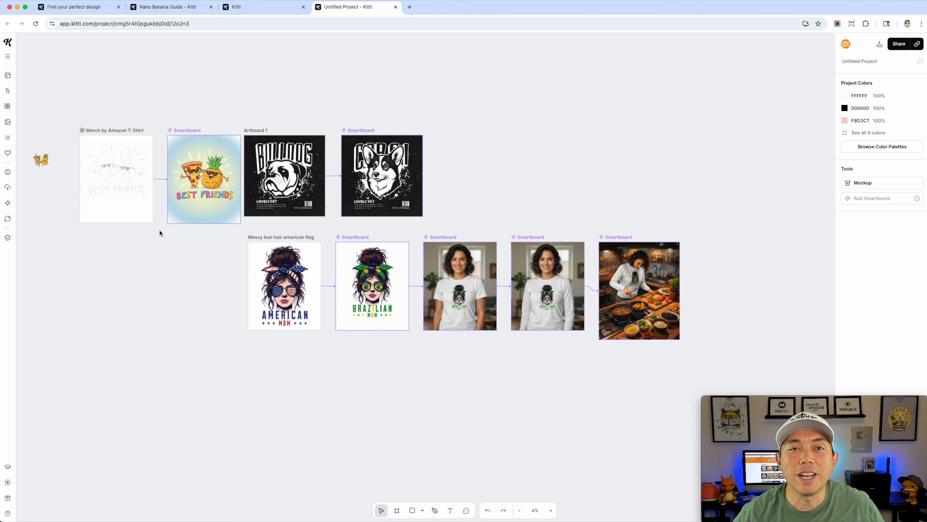